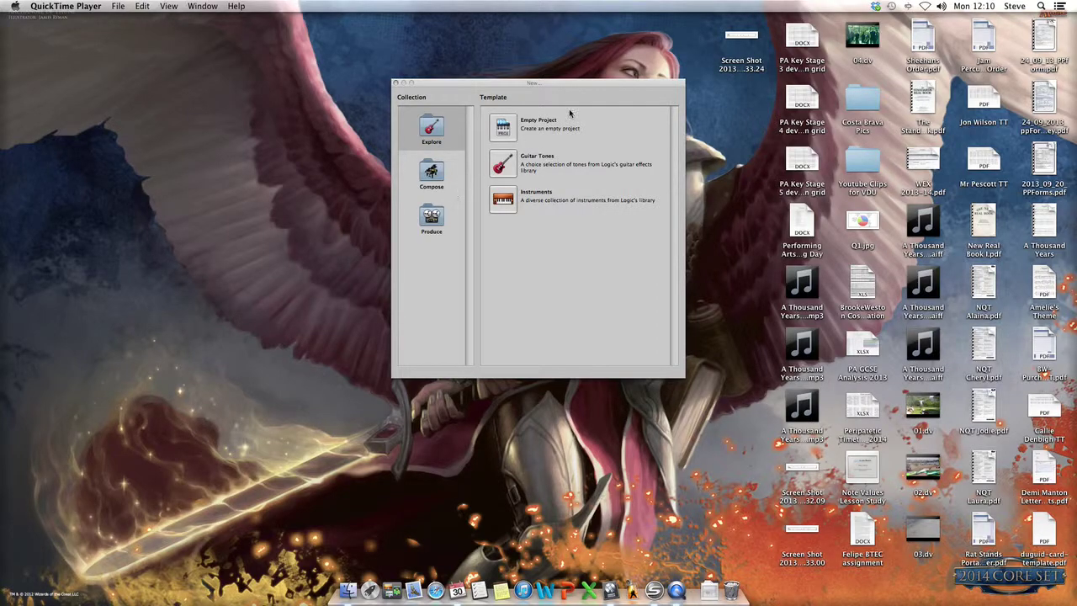
Create an empty project with one software instrument track and assign it the Marimba sound from Orchestral Tuned Percussion.
{"action": "double_click", "coordinate": [504, 127]}
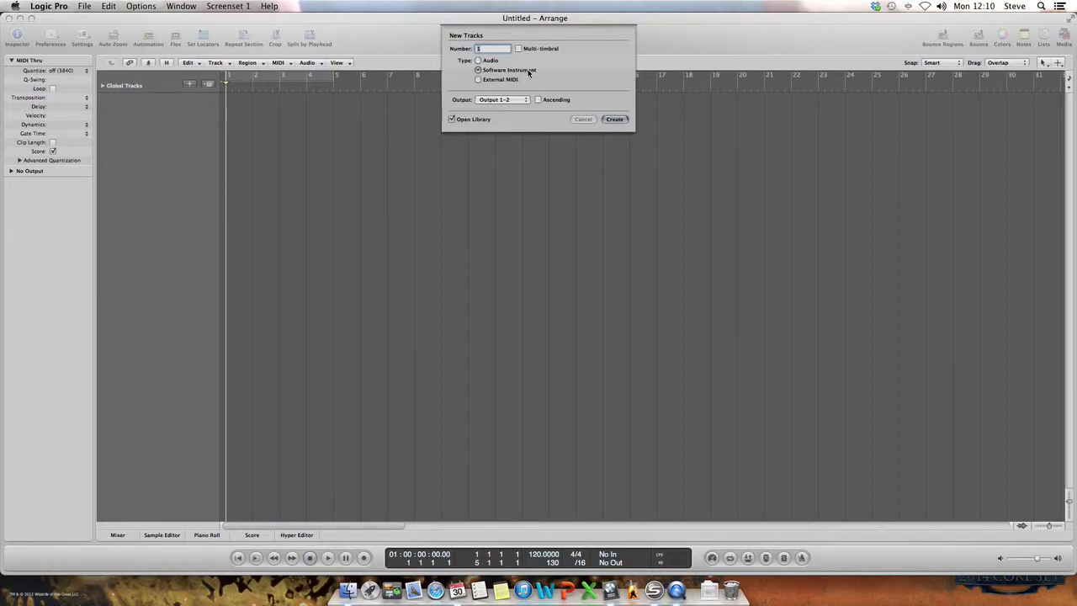
{"action": "left_click", "coordinate": [615, 120]}
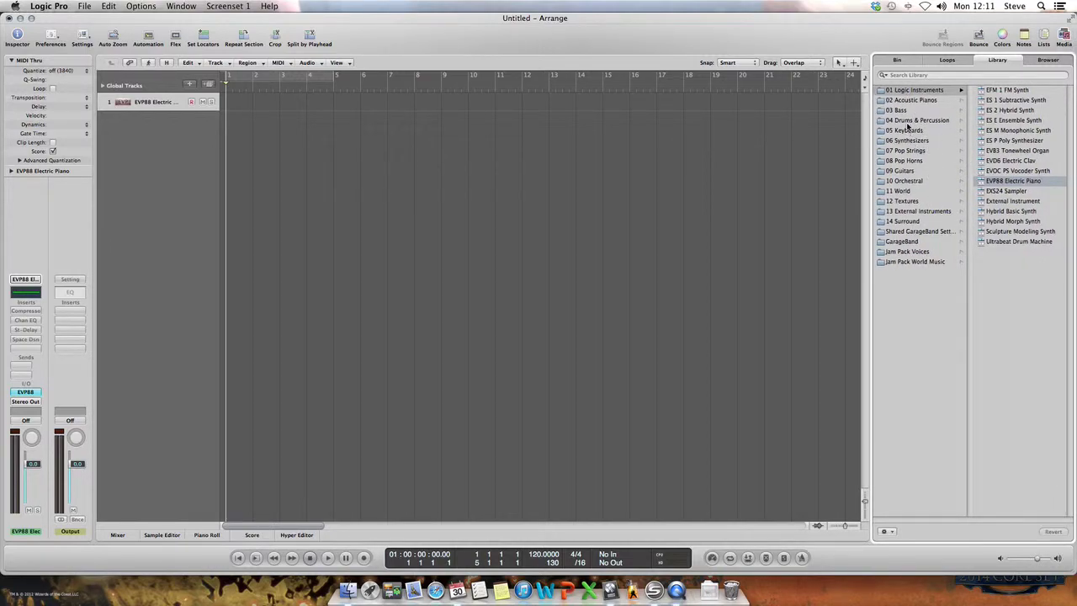
{"action": "left_click", "coordinate": [904, 180]}
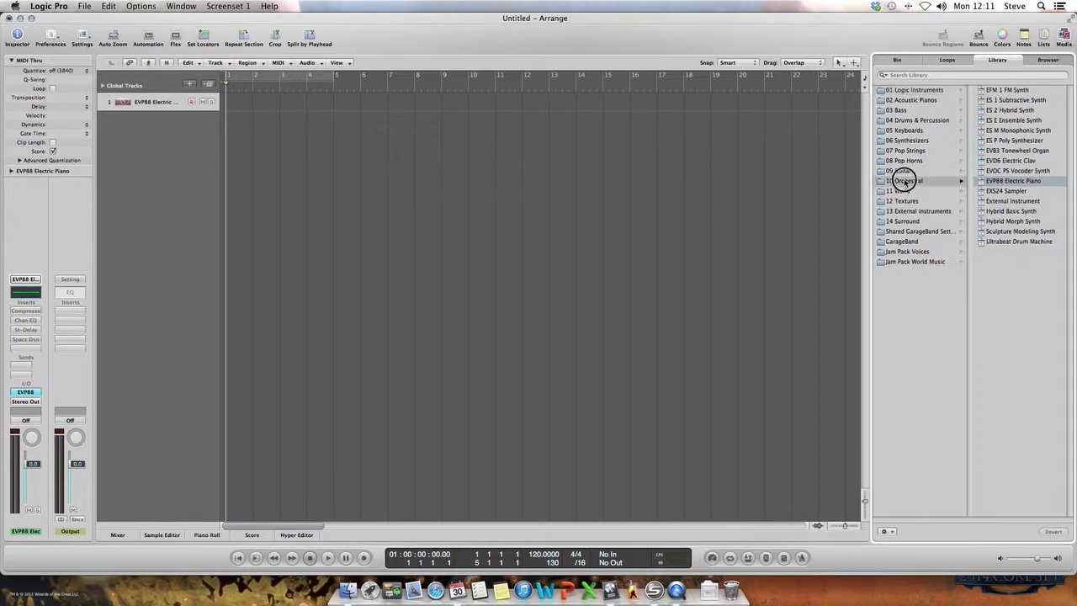
{"action": "left_click", "coordinate": [1004, 120]}
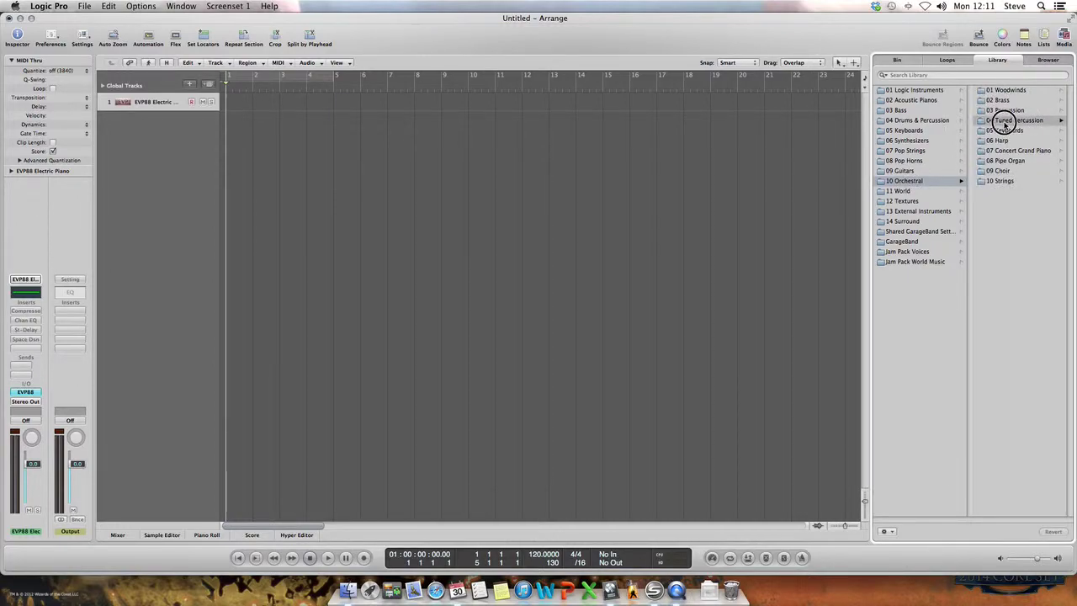
{"action": "left_click", "coordinate": [998, 110]}
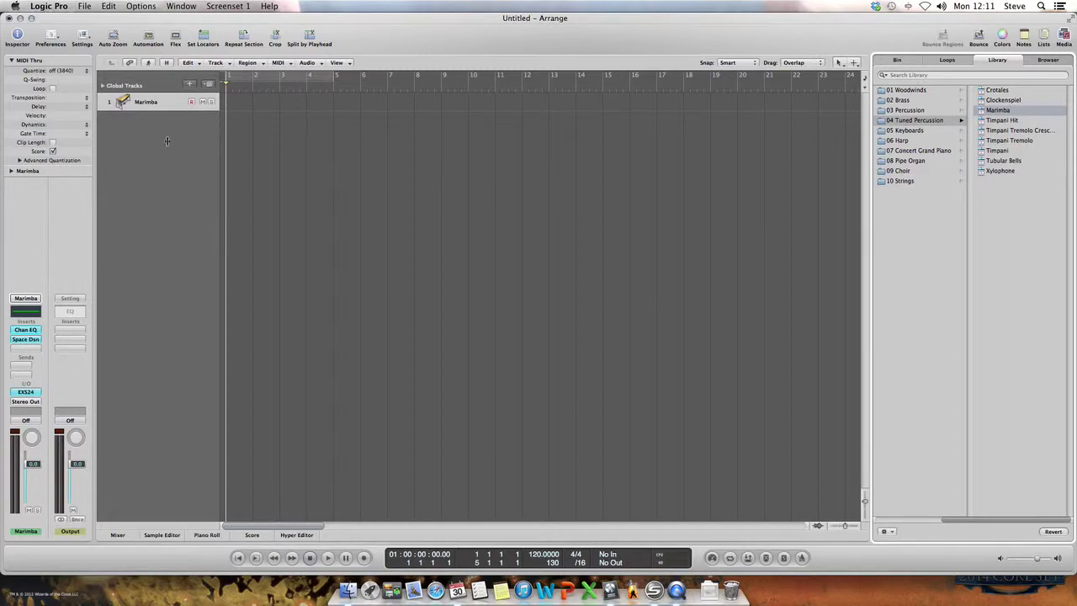
Duplicate the Marimba track four times to make five identical tracks.
{"action": "left_click", "coordinate": [210, 85]}
{"action": "left_click", "coordinate": [210, 85]}
{"action": "left_click", "coordinate": [210, 85]}
{"action": "left_click", "coordinate": [209, 85]}
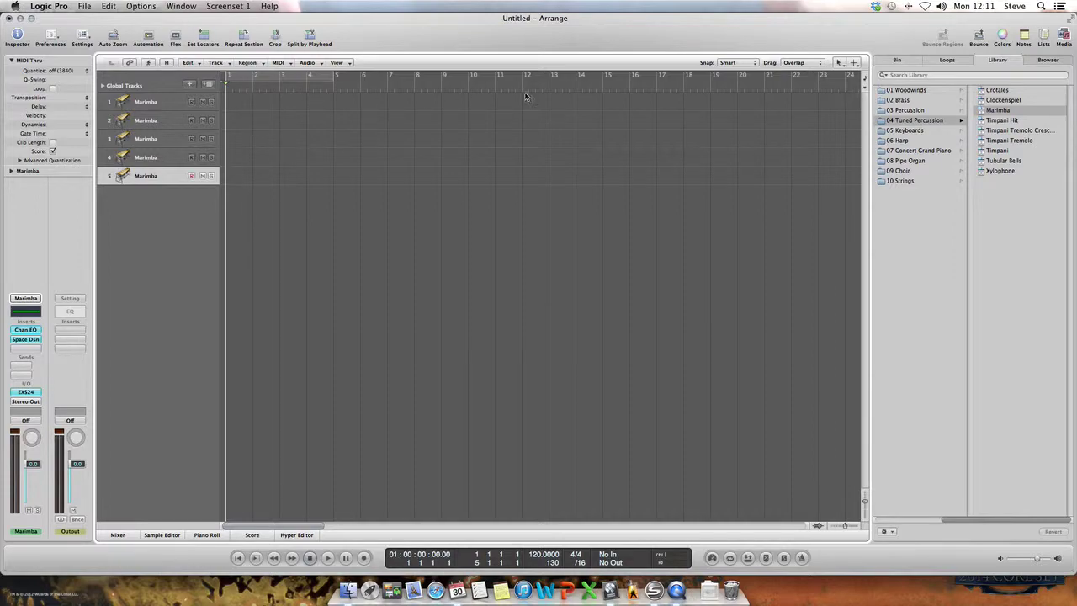
Draw an empty one-bar region at bar 1 of track 1 with the Pencil Tool, then return to the Pointer Tool.
{"action": "left_click", "coordinate": [839, 63]}
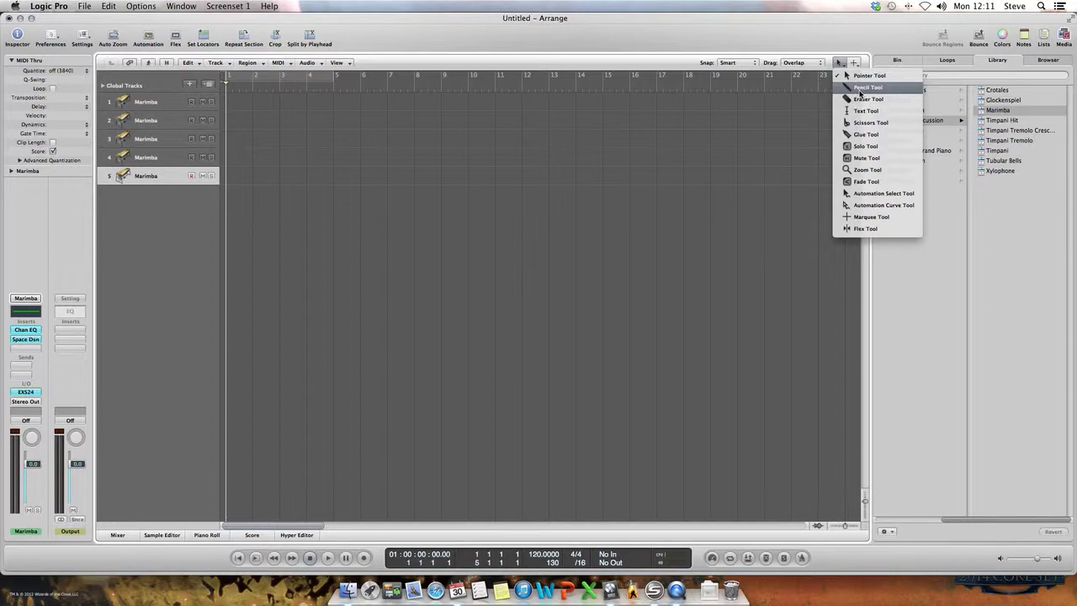
{"action": "left_click", "coordinate": [862, 89]}
{"action": "left_click", "coordinate": [237, 106]}
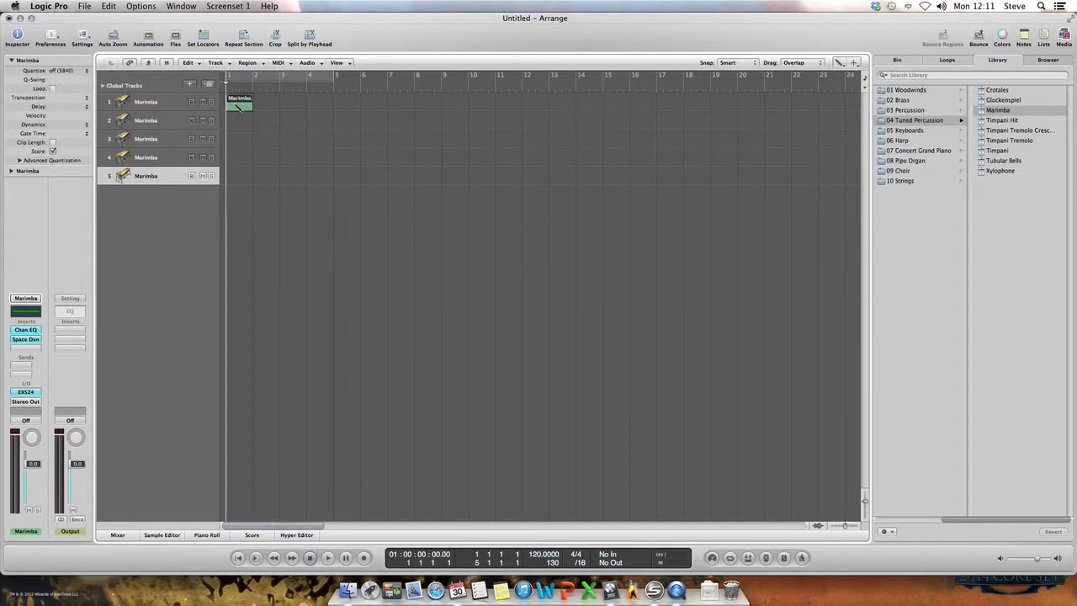
{"action": "left_click", "coordinate": [840, 64]}
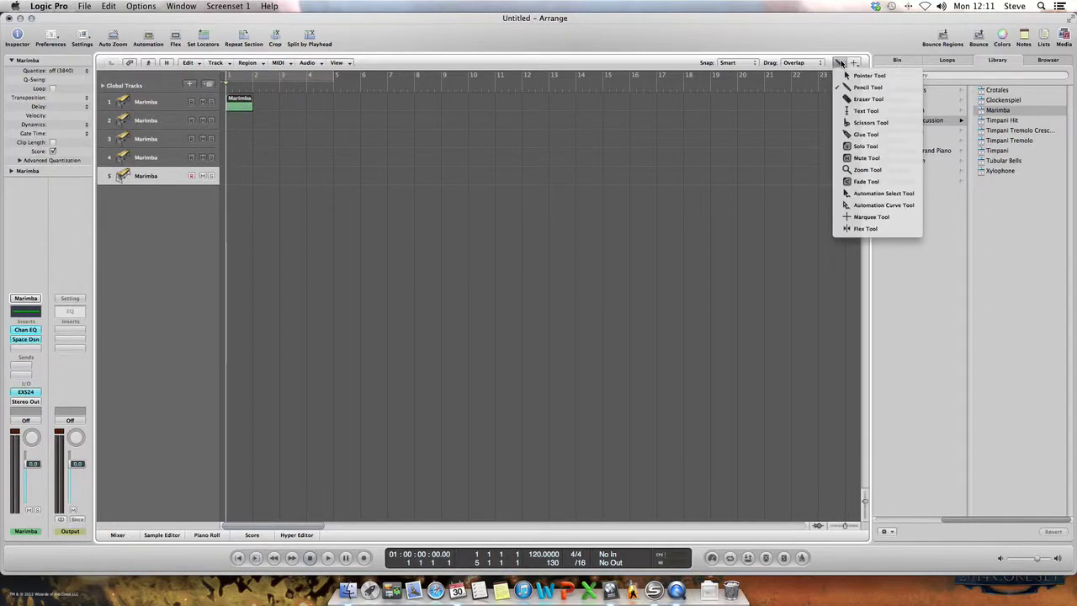
{"action": "left_click", "coordinate": [851, 78]}
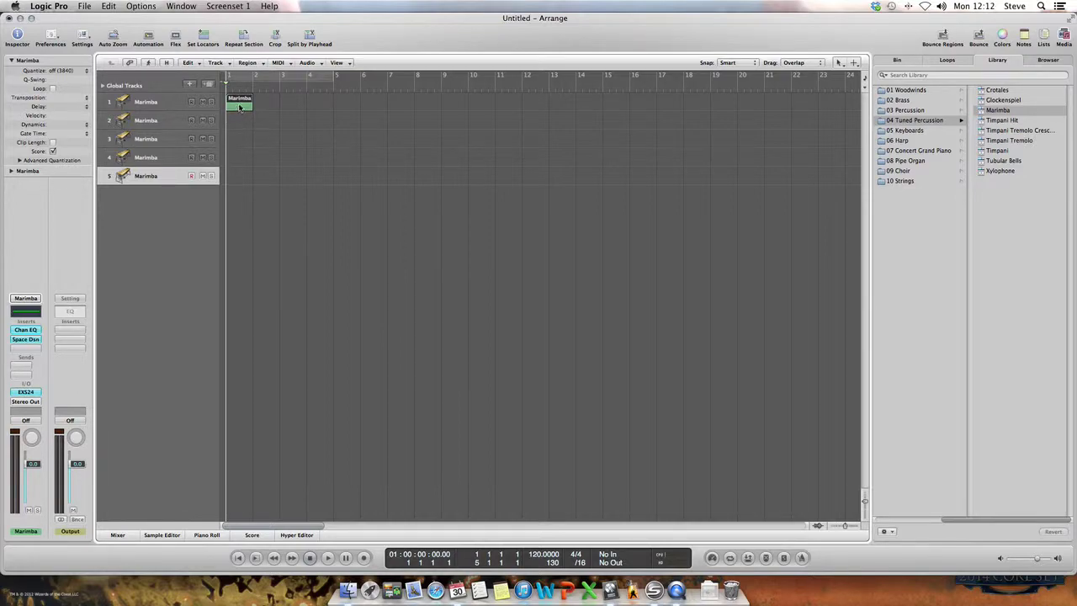
Open the new region in the Piano Roll and draw a sixteenth-note C3 at the start of bar 1.
{"action": "left_click", "coordinate": [182, 7]}
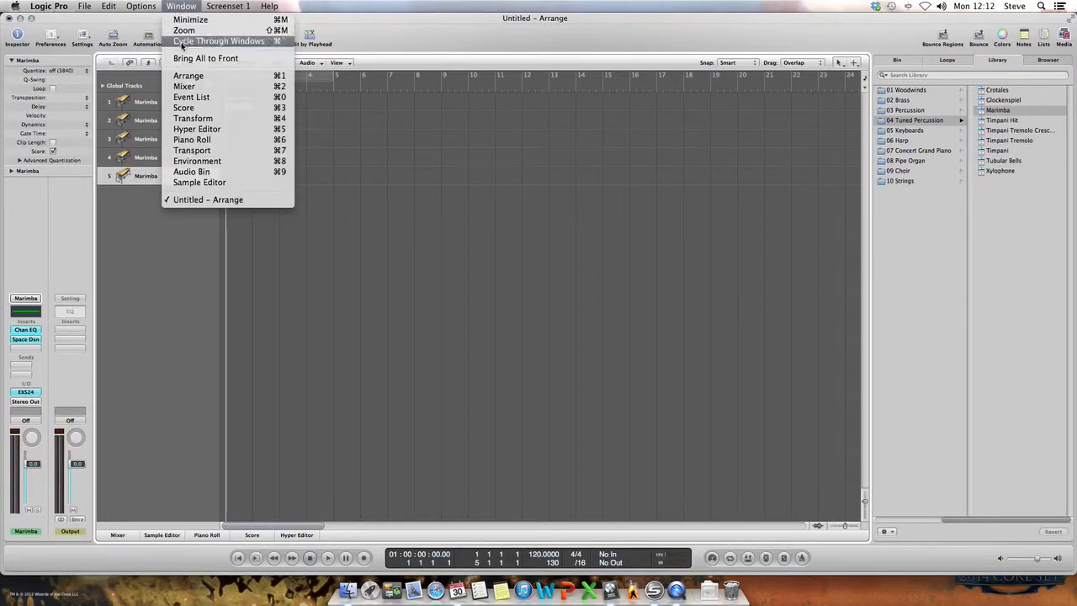
{"action": "left_click", "coordinate": [250, 143]}
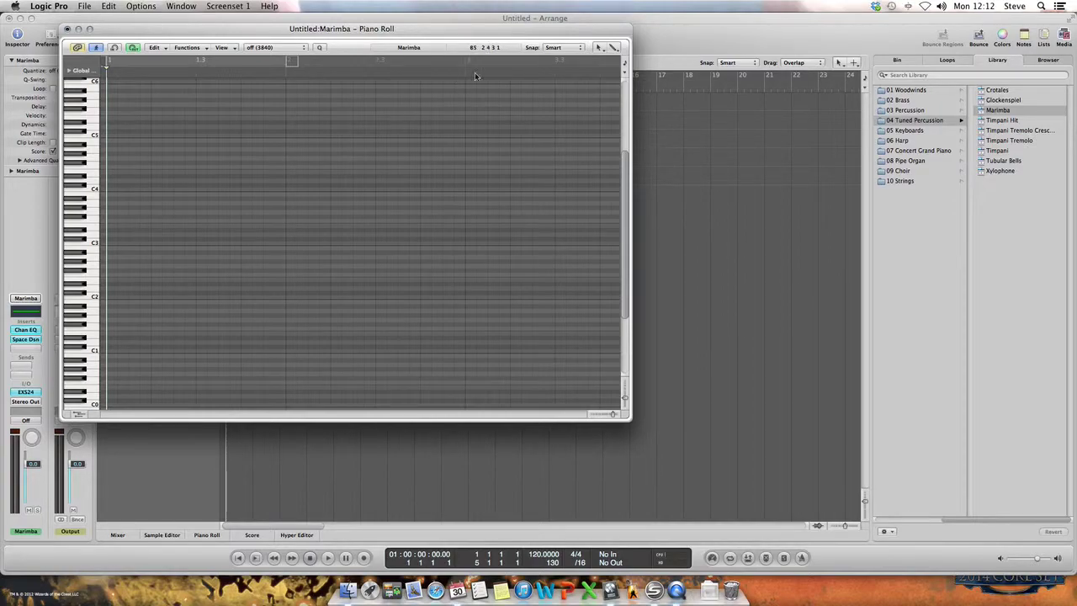
{"action": "left_click", "coordinate": [600, 48]}
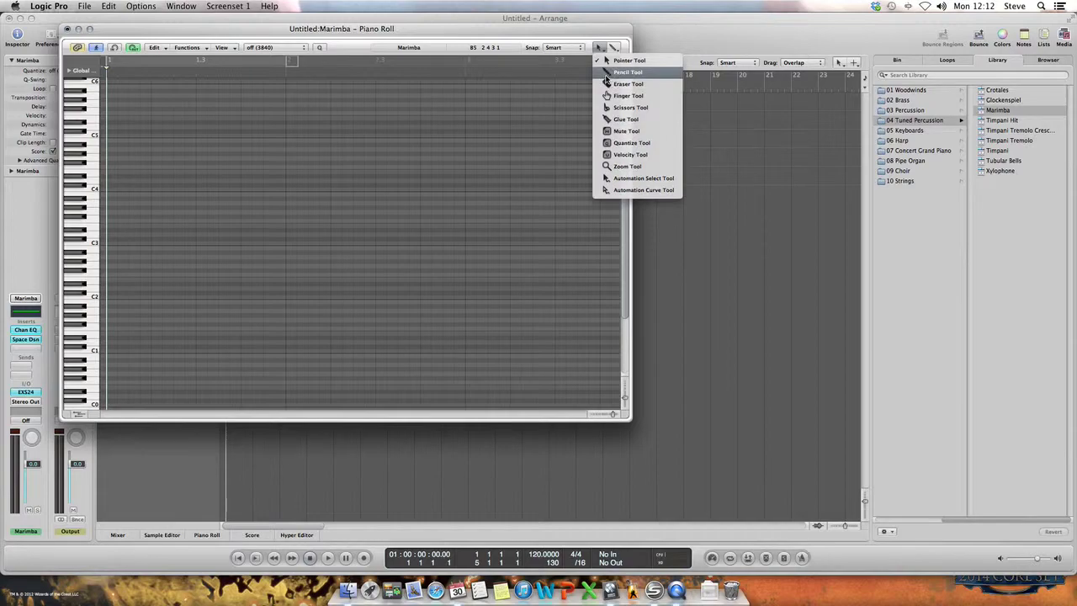
{"action": "left_click", "coordinate": [607, 73]}
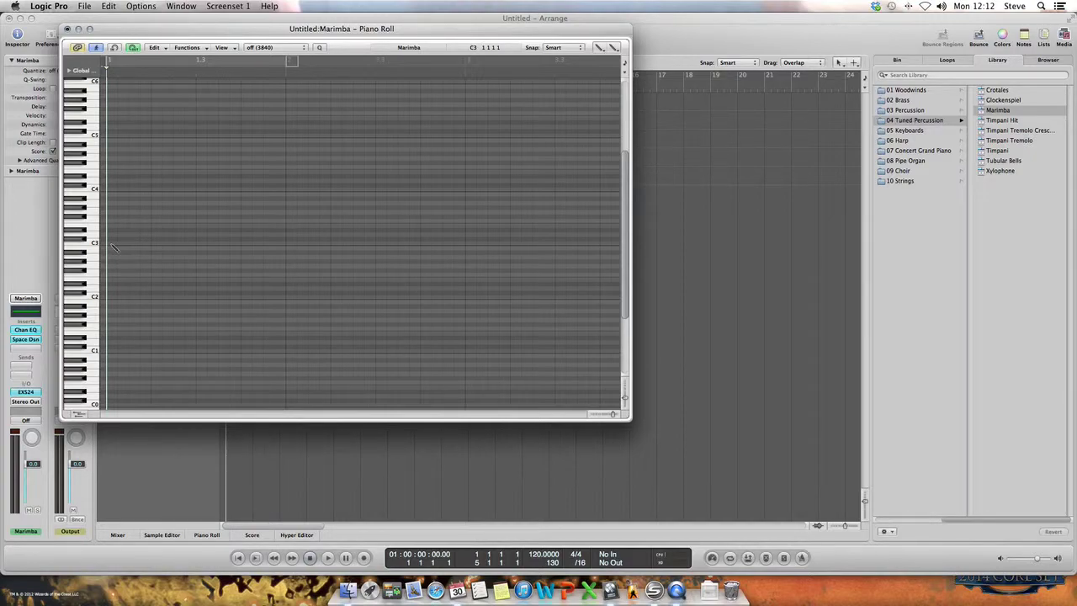
{"action": "left_click_drag", "start_coordinate": [114, 245], "coordinate": [286, 245]}
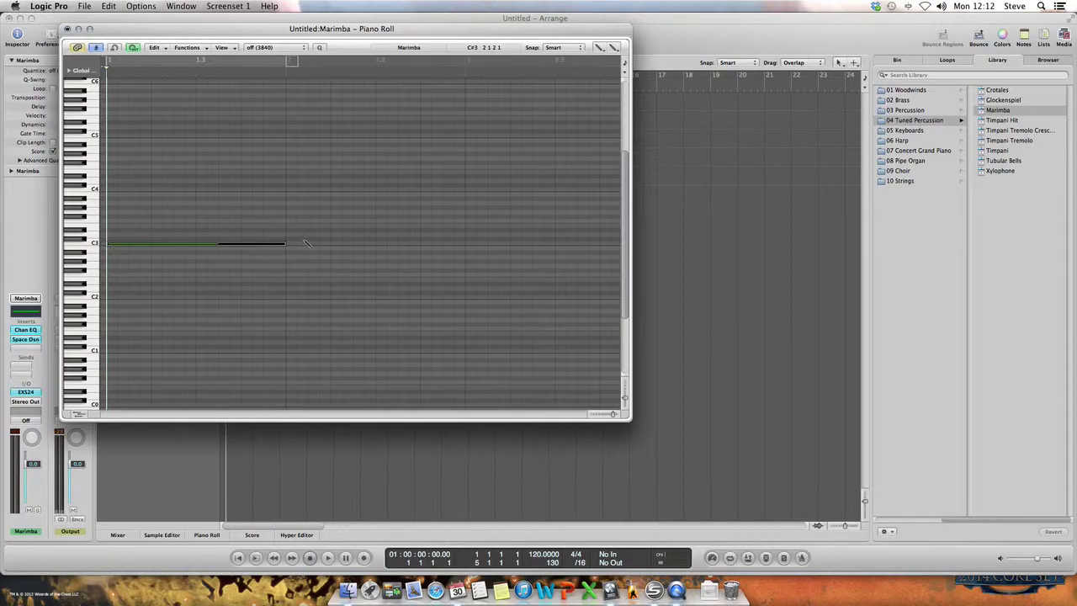
{"action": "left_click_drag", "start_coordinate": [287, 244], "coordinate": [115, 250]}
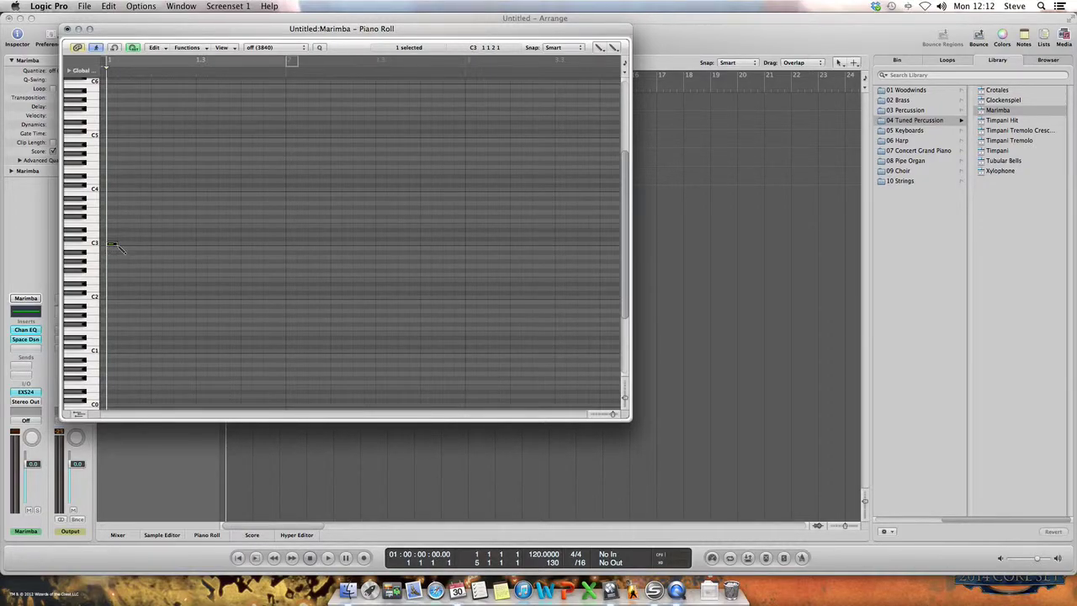
Turn on a playback cycle covering only bar 1 and start looped playback.
{"action": "left_click", "coordinate": [253, 65]}
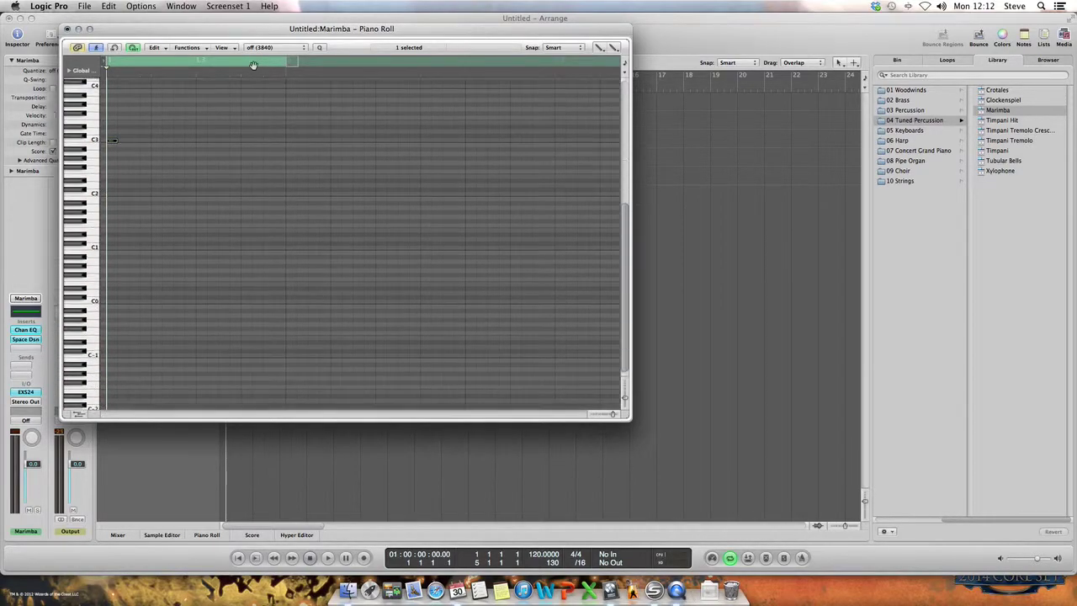
{"action": "scroll", "coordinate": [227, 183], "scroll_direction": "up", "scroll_amount": 3}
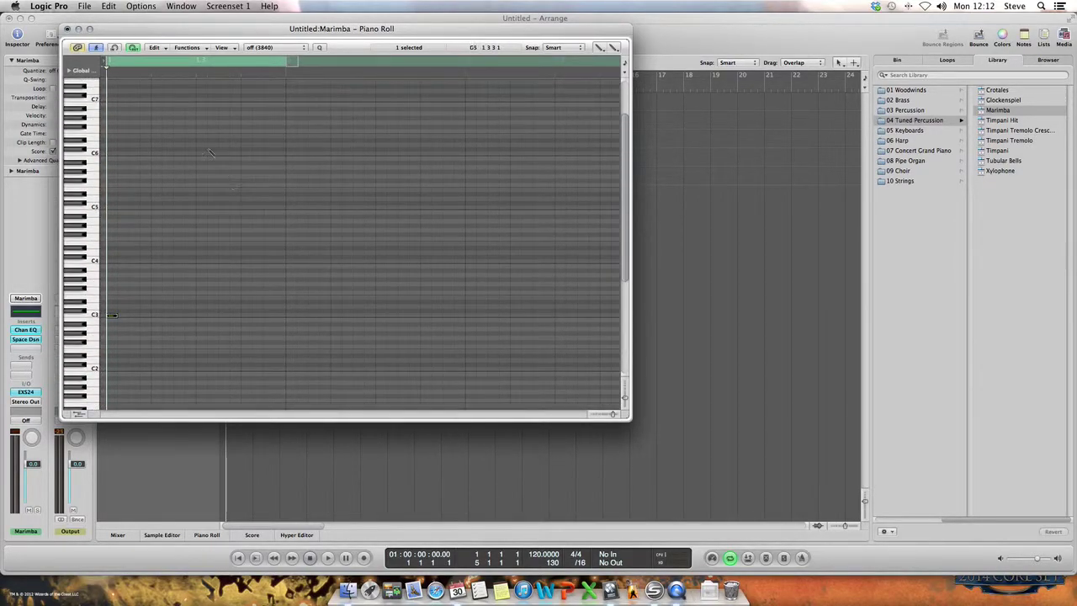
{"action": "left_click_drag", "start_coordinate": [614, 415], "coordinate": [612, 416]}
{"action": "left_click_drag", "start_coordinate": [563, 63], "coordinate": [213, 90]}
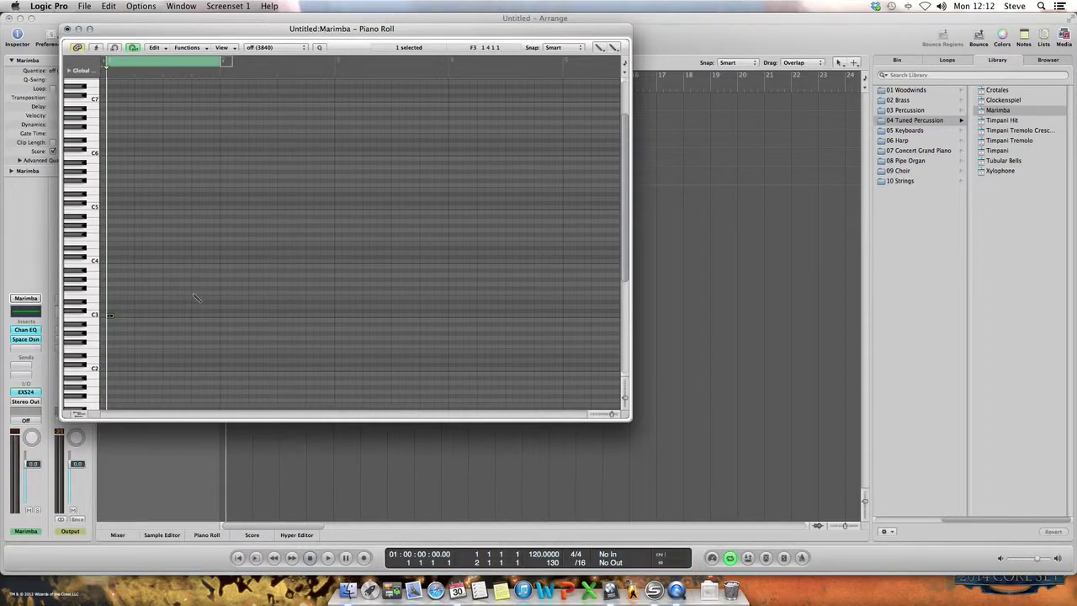
{"action": "scroll", "coordinate": [185, 236], "scroll_direction": "up", "scroll_amount": 1}
{"action": "key", "text": "space"}
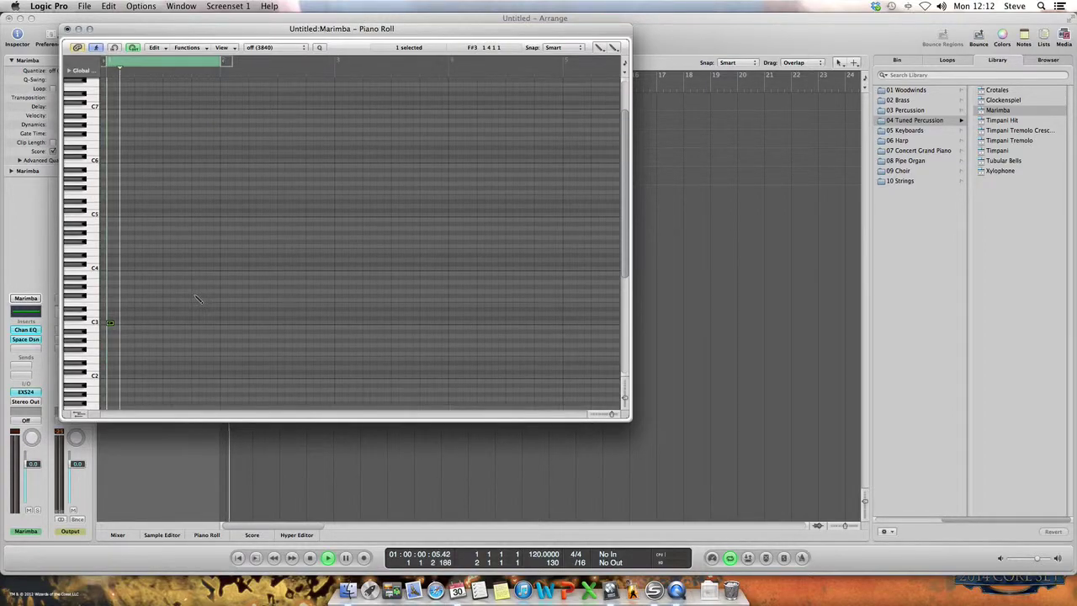
Draw E3, F3 and G3 notes on the off-beats of beats 2, 3 and 4 in bar 1, and stop playback.
{"action": "left_click", "coordinate": [152, 304]}
{"action": "left_click", "coordinate": [180, 300]}
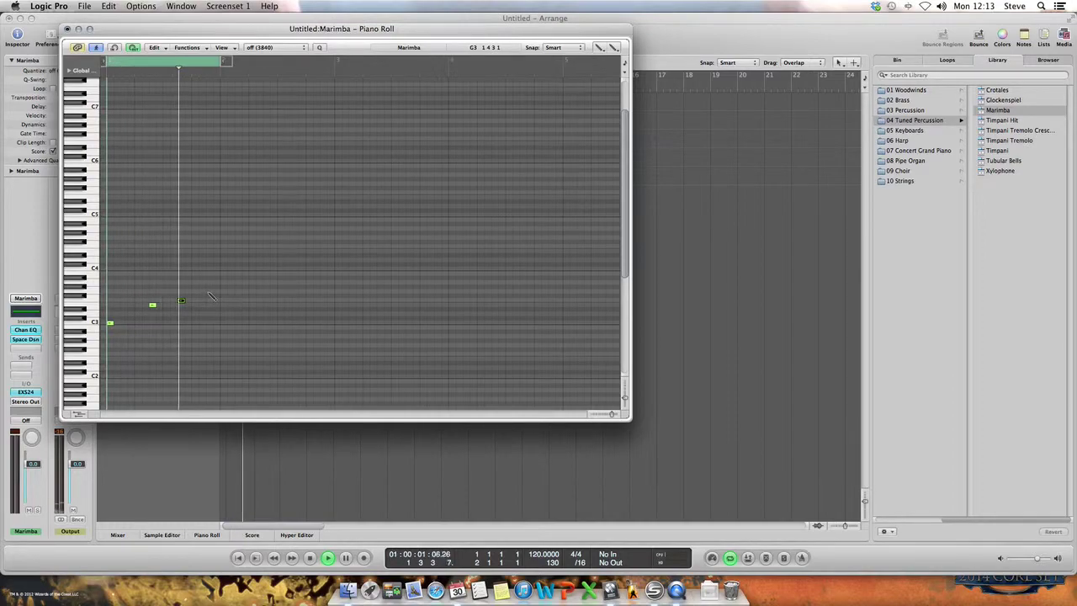
{"action": "left_click", "coordinate": [209, 292]}
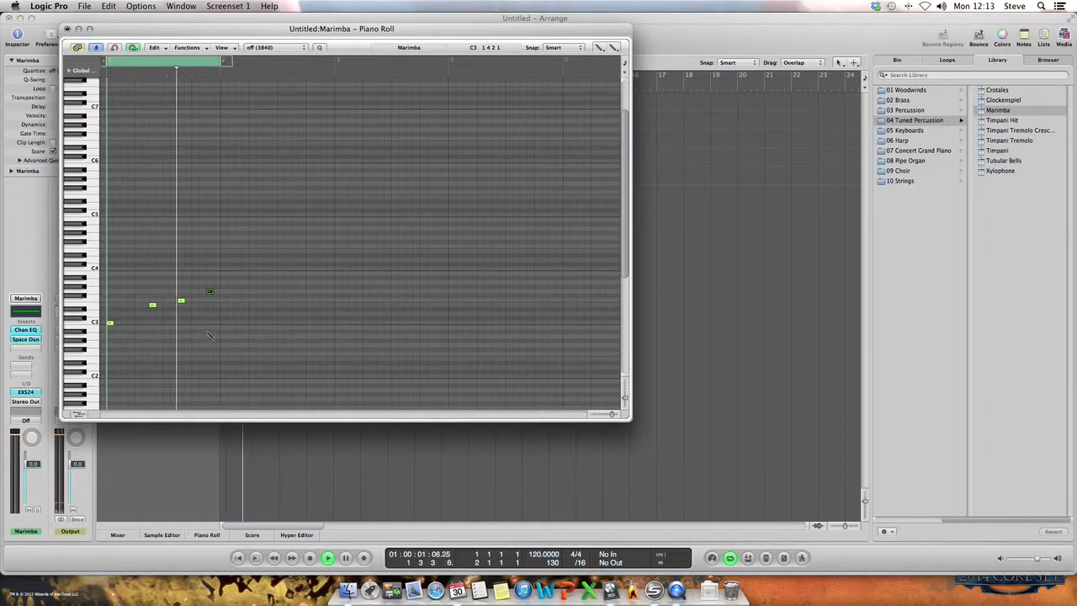
{"action": "key", "text": "space"}
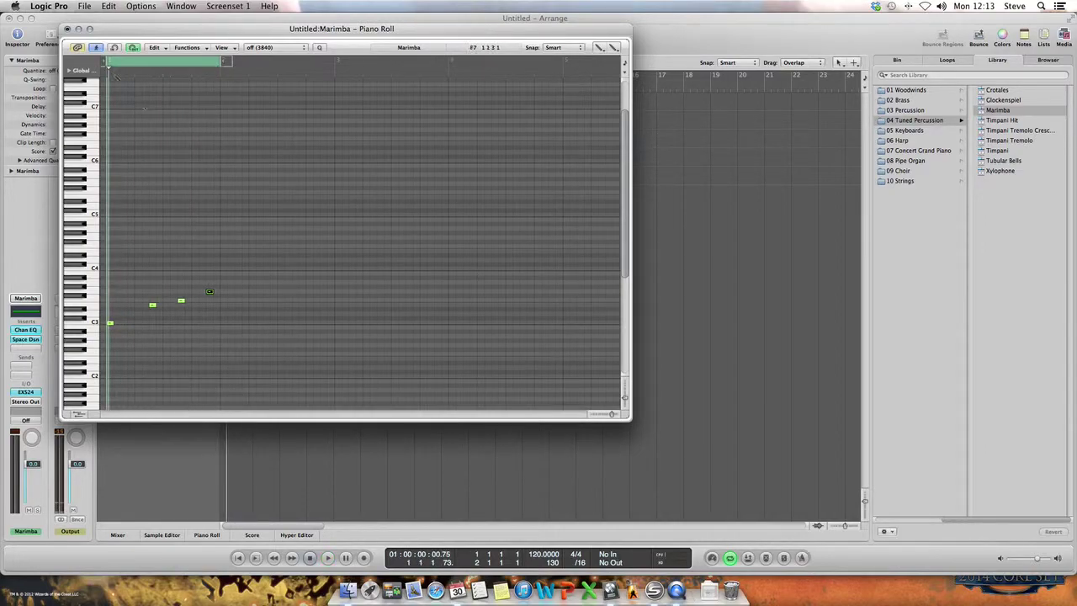
Close the Piano Roll, loop the track 1 region up to bar 21, and move the cycle range to bar 5.
{"action": "left_click", "coordinate": [68, 30]}
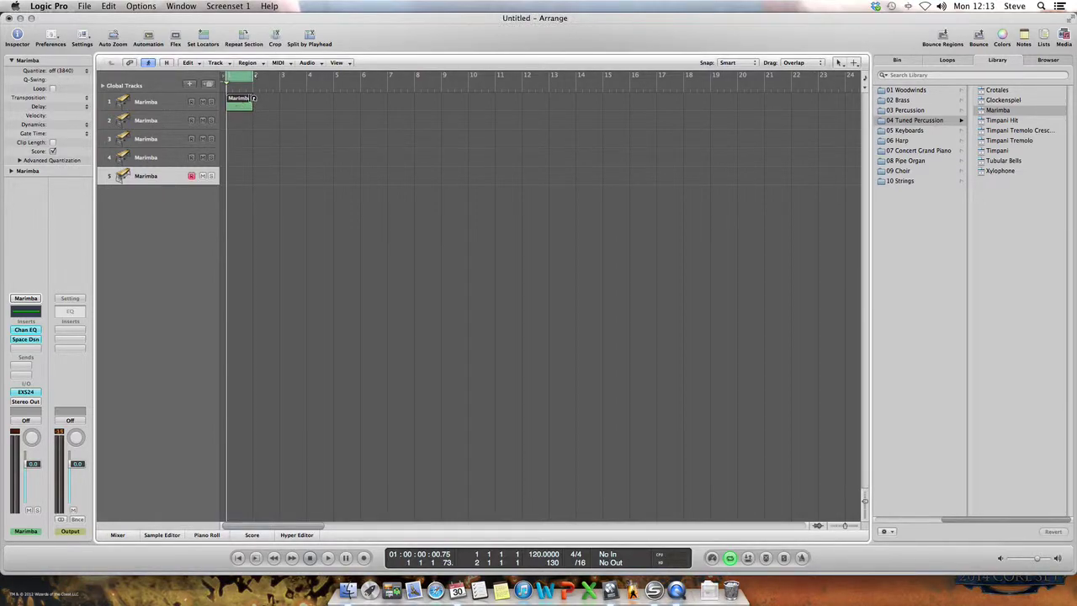
{"action": "left_click_drag", "start_coordinate": [253, 98], "coordinate": [765, 121]}
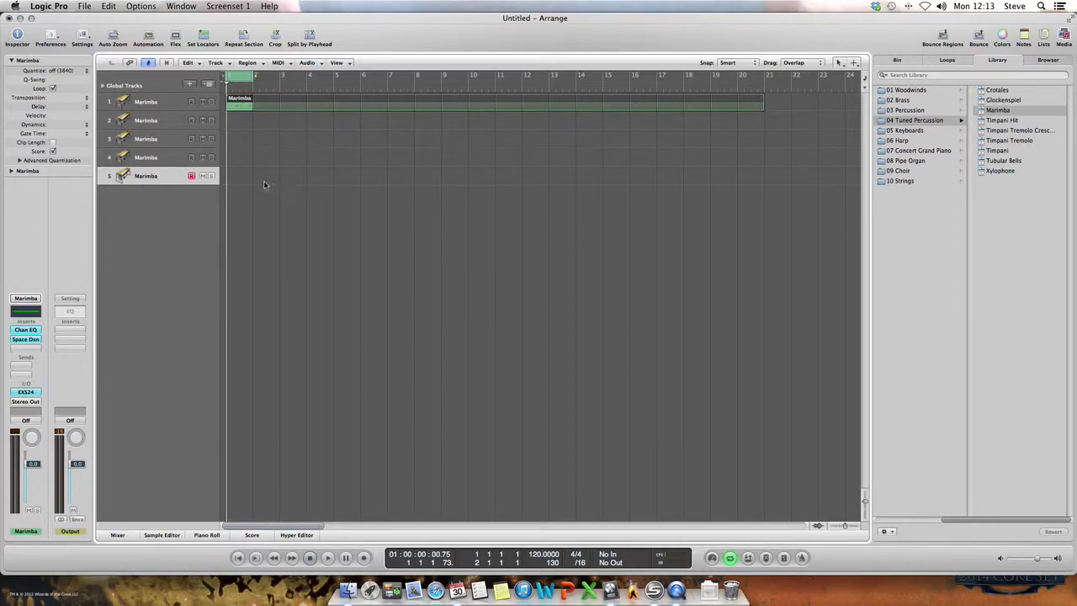
{"action": "left_click_drag", "start_coordinate": [239, 76], "coordinate": [345, 76]}
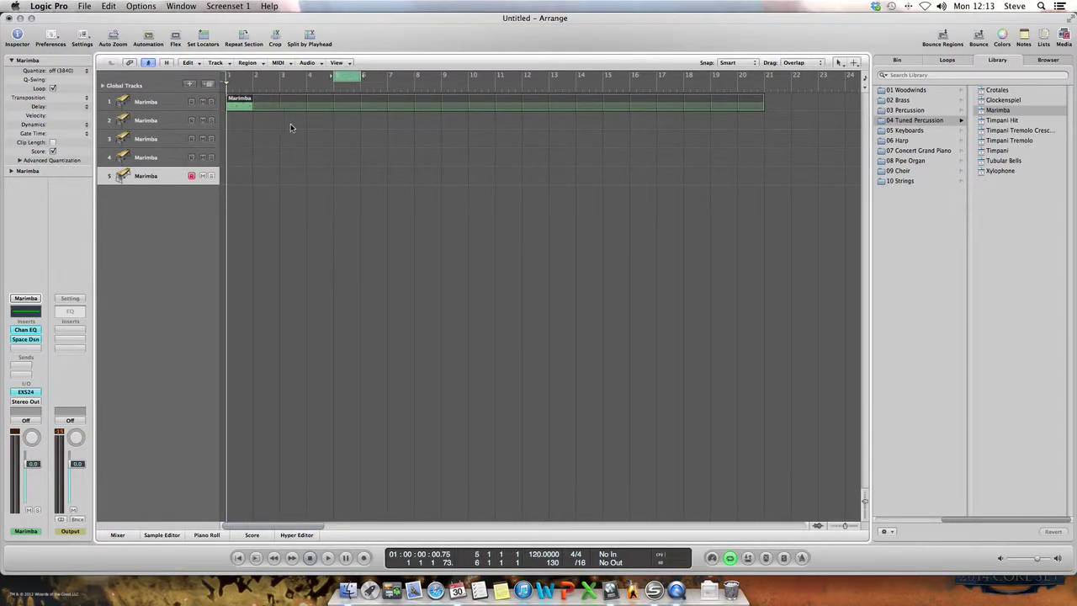
Draw an empty one-bar region at bar 5 of track 2 with the Pencil Tool, then return to the Pointer Tool.
{"action": "left_click", "coordinate": [163, 121]}
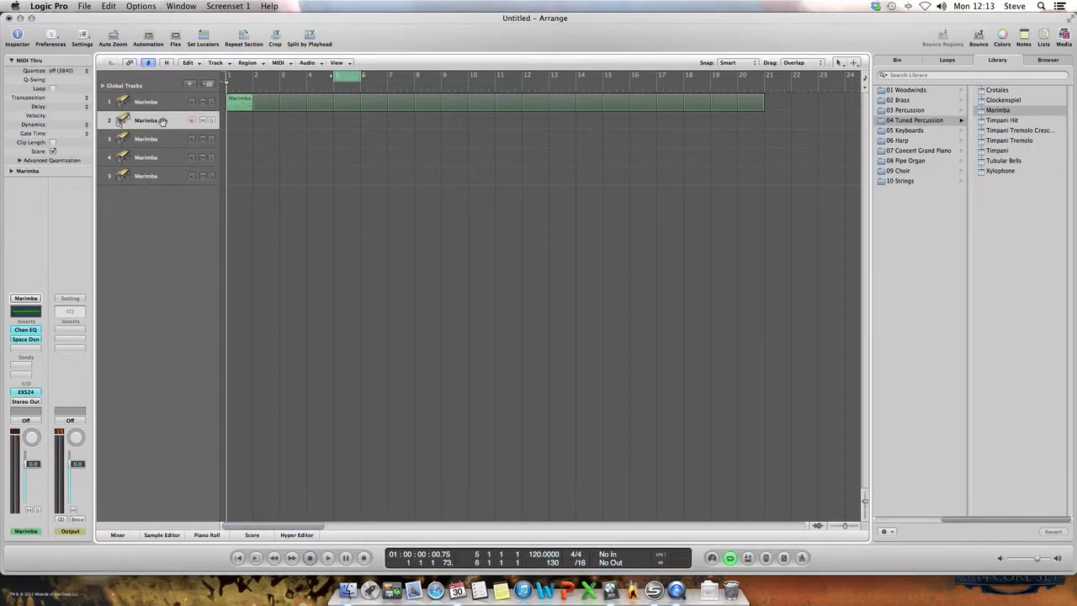
{"action": "left_click", "coordinate": [840, 65]}
{"action": "left_click", "coordinate": [849, 87]}
{"action": "left_click", "coordinate": [343, 118]}
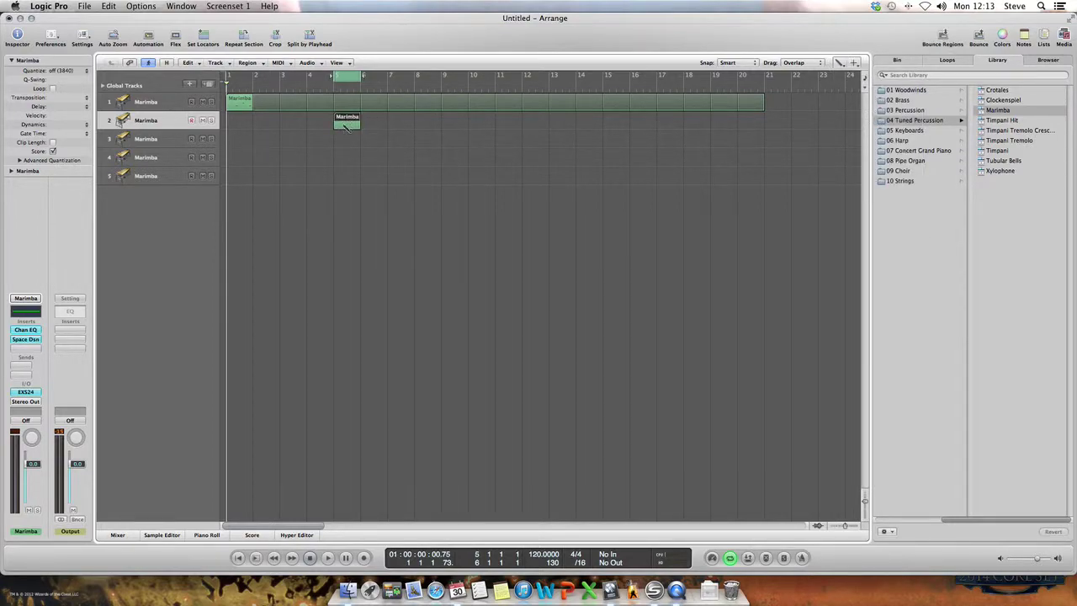
{"action": "left_click", "coordinate": [839, 63]}
{"action": "left_click", "coordinate": [846, 78]}
Open the track 2 region in the Piano Roll and start looped playback of bar 5.
{"action": "left_click", "coordinate": [181, 7]}
{"action": "left_click", "coordinate": [227, 141]}
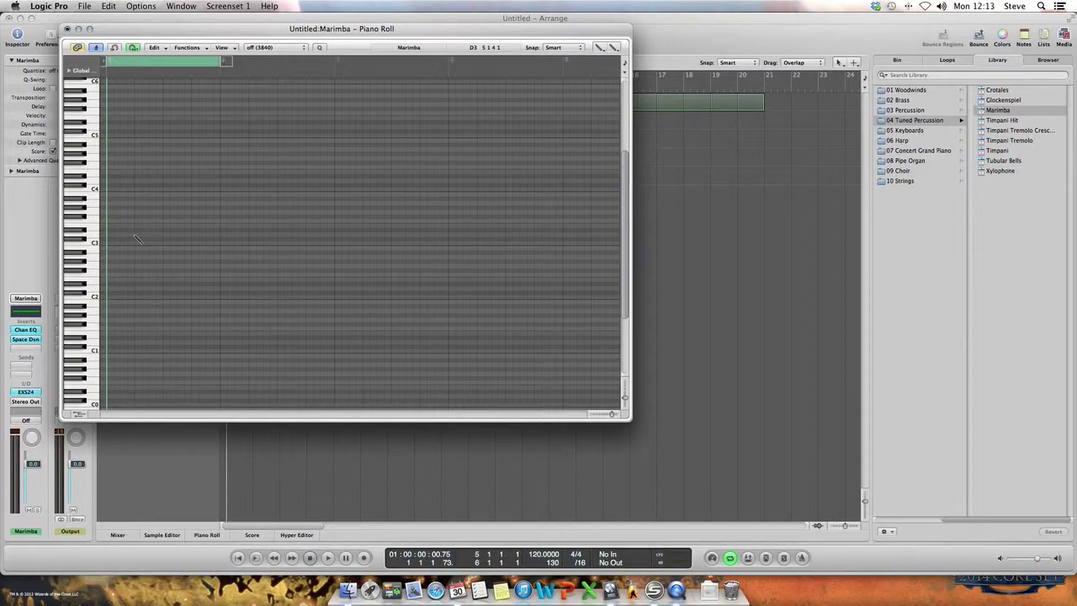
{"action": "left_click_drag", "start_coordinate": [177, 37], "coordinate": [185, 63]}
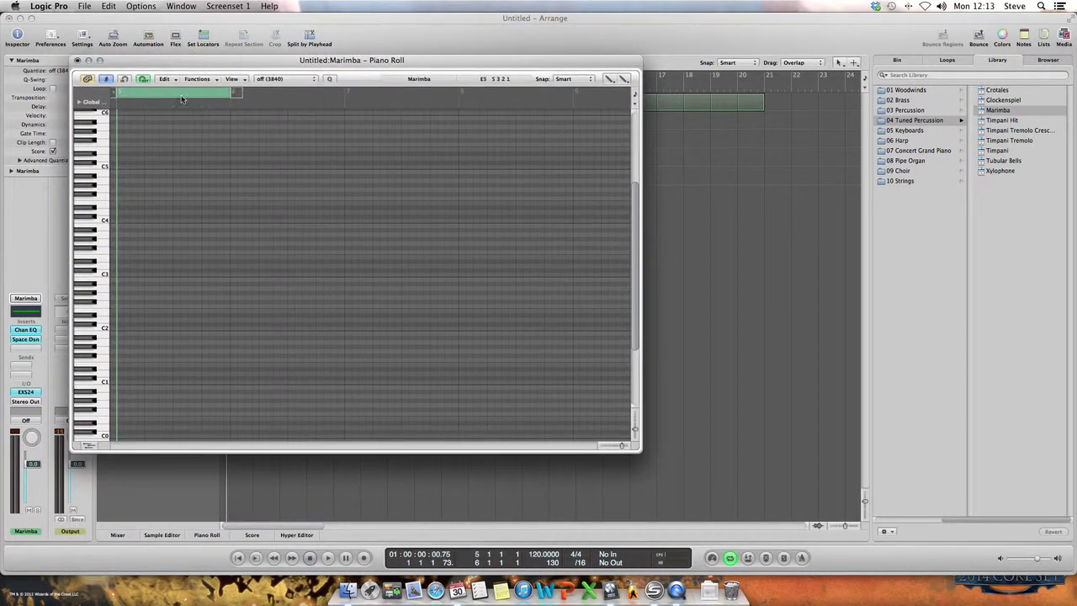
{"action": "key", "text": "space"}
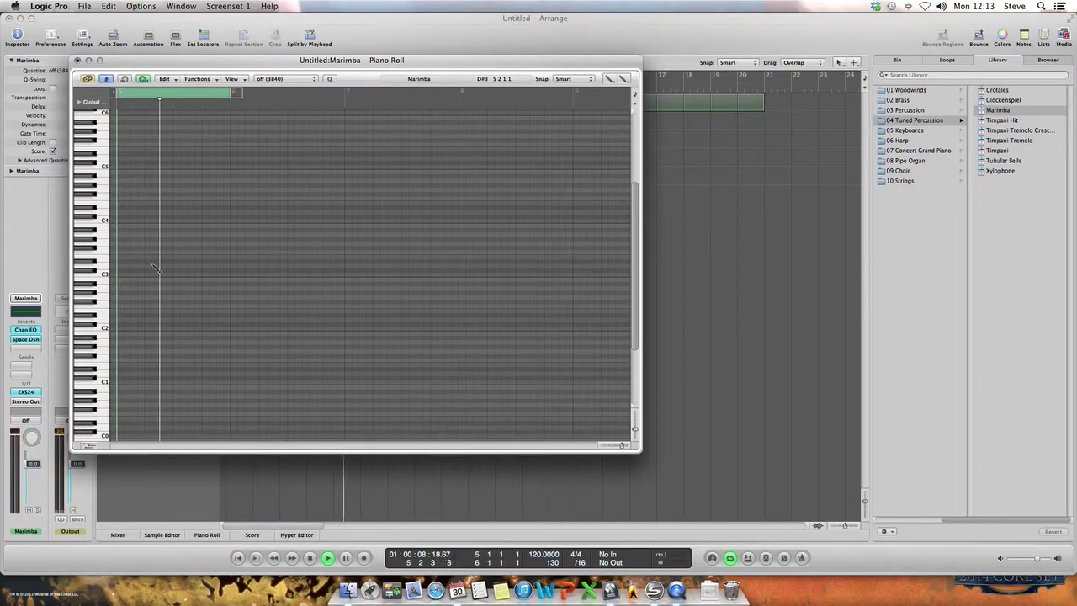
Draw C2 notes at positions 5 1 1 and 5 3 3, and G2 notes on beats 2 and 4 of bar 5.
{"action": "left_click", "coordinate": [122, 329]}
{"action": "left_click", "coordinate": [149, 297]}
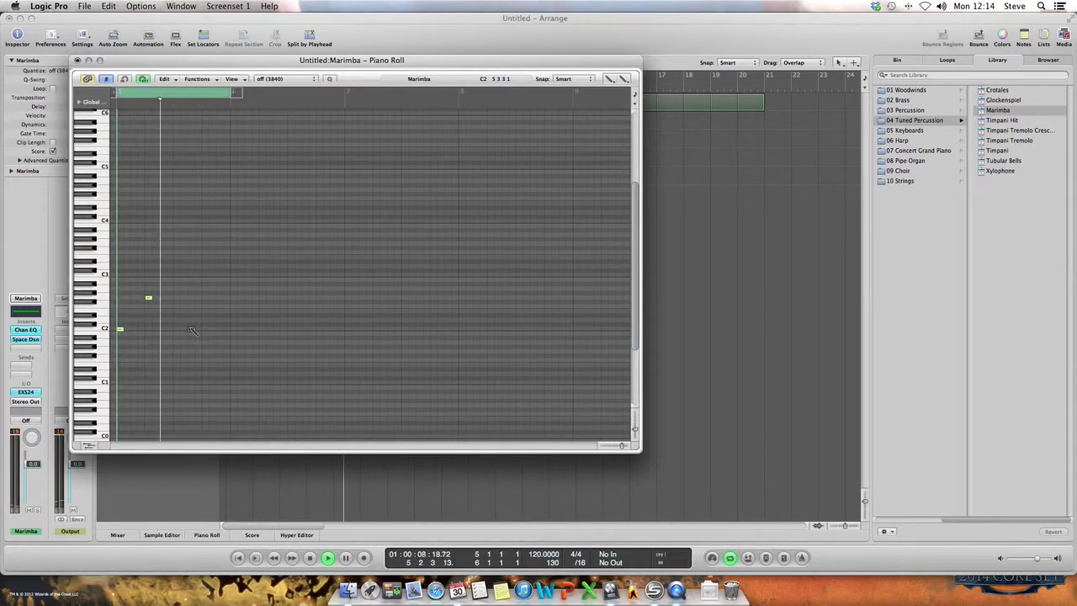
{"action": "left_click", "coordinate": [206, 297]}
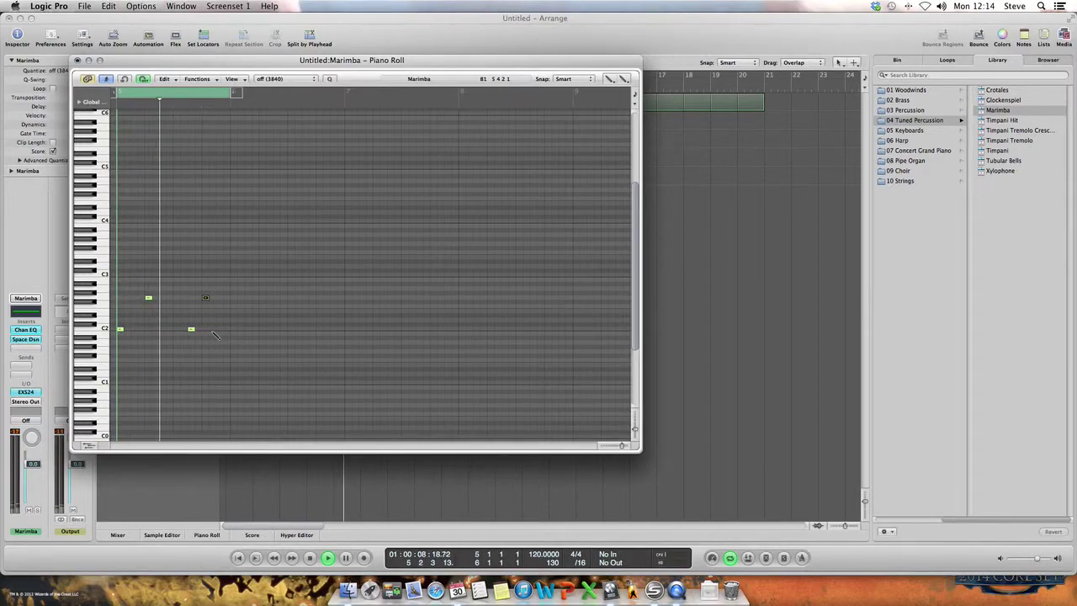
{"action": "scroll", "coordinate": [214, 334], "scroll_direction": "down", "scroll_amount": 1}
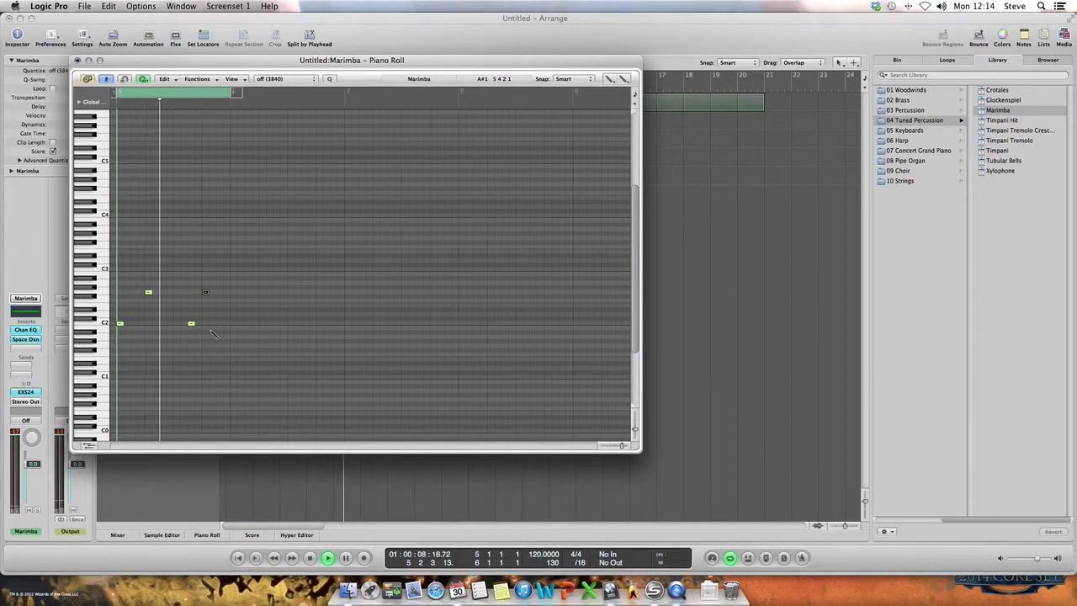
Switch to the Pointer Tool and raise both C2 notes of the bar 5 pattern to C3.
{"action": "key", "text": "Escape"}
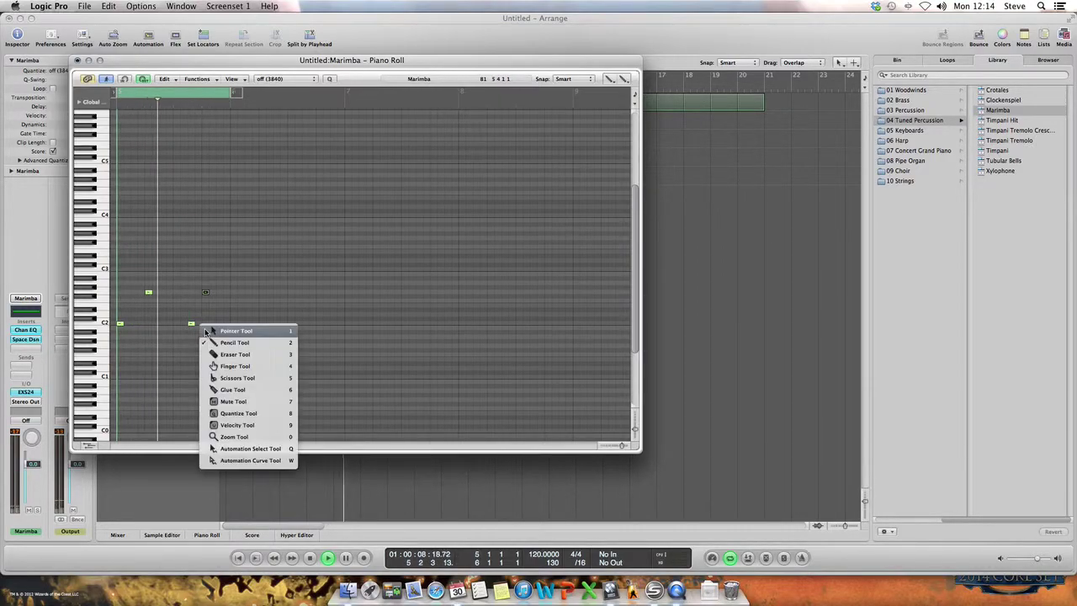
{"action": "left_click", "coordinate": [205, 331]}
{"action": "left_click_drag", "start_coordinate": [203, 319], "coordinate": [120, 304]}
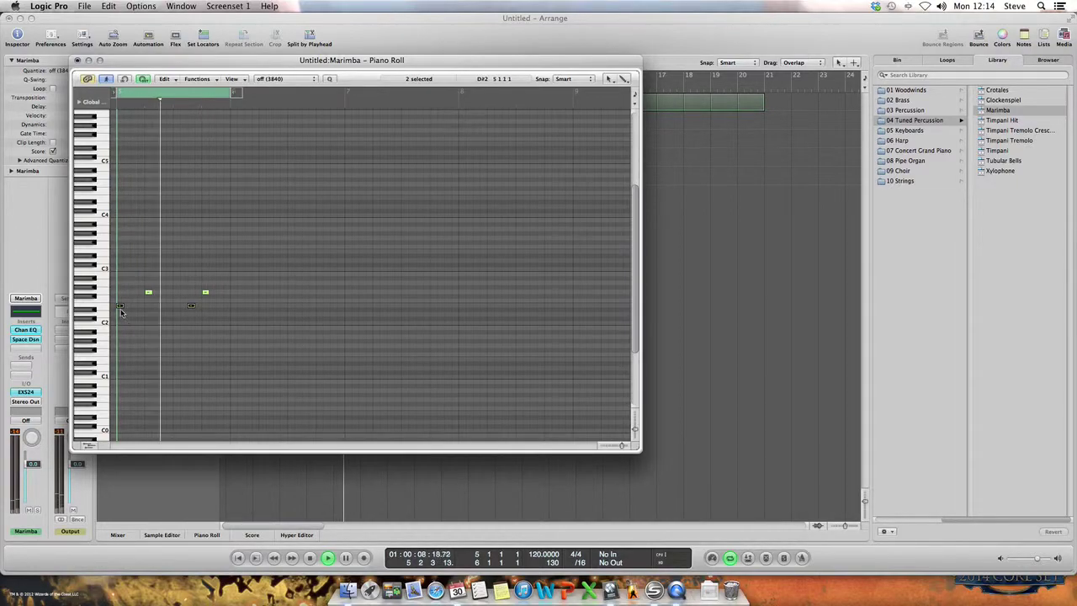
{"action": "left_click_drag", "start_coordinate": [120, 308], "coordinate": [121, 304]}
{"action": "left_click_drag", "start_coordinate": [119, 304], "coordinate": [120, 269]}
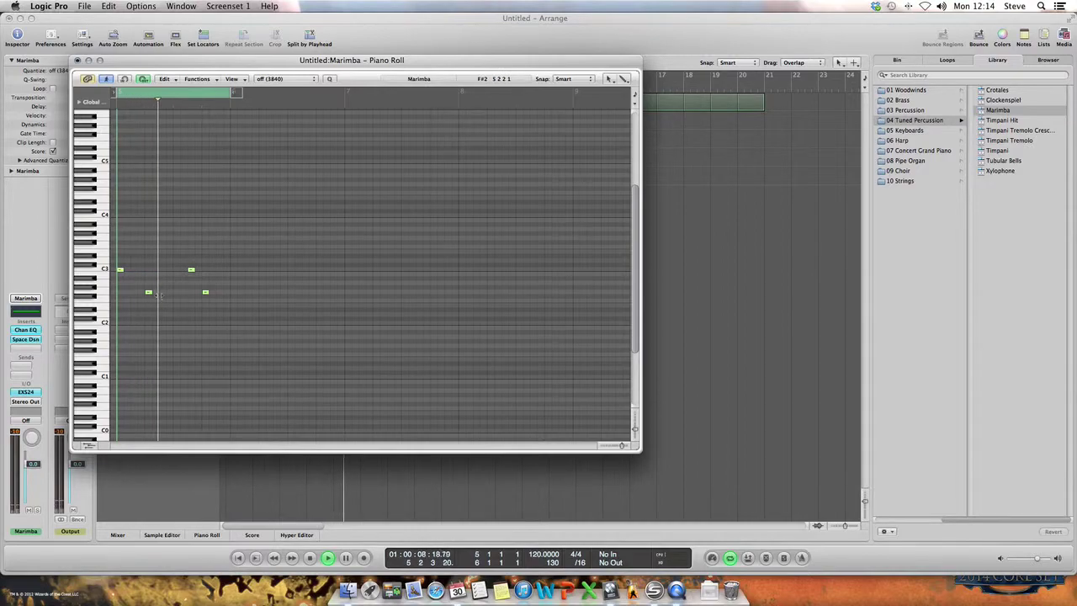
{"action": "left_click", "coordinate": [191, 271]}
{"action": "scroll", "coordinate": [176, 316], "scroll_direction": "up", "scroll_amount": 3}
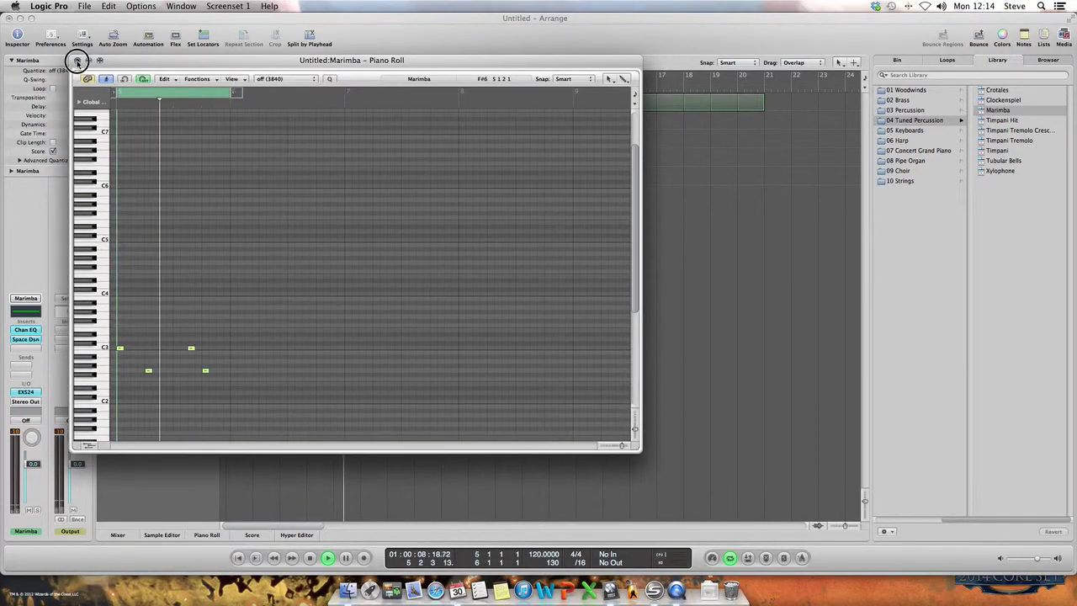
Close the Piano Roll and loop the track 2 region up to bar 21.
{"action": "left_click", "coordinate": [77, 61]}
{"action": "left_click_drag", "start_coordinate": [362, 116], "coordinate": [766, 123]}
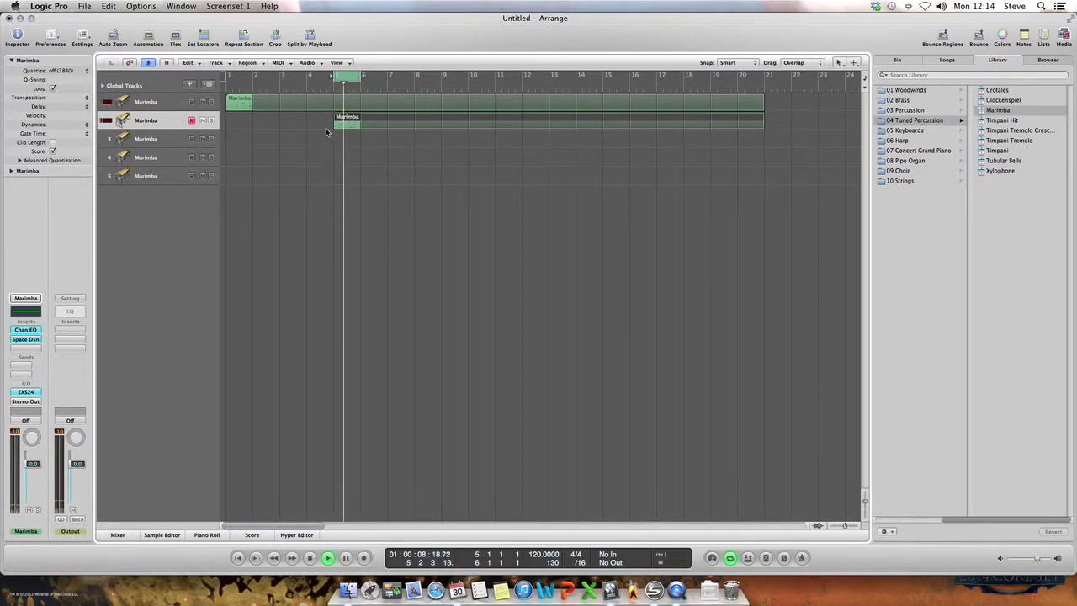
Draw an empty one-bar region at bar 9 of track 3 with the Pencil Tool.
{"action": "left_click", "coordinate": [151, 140]}
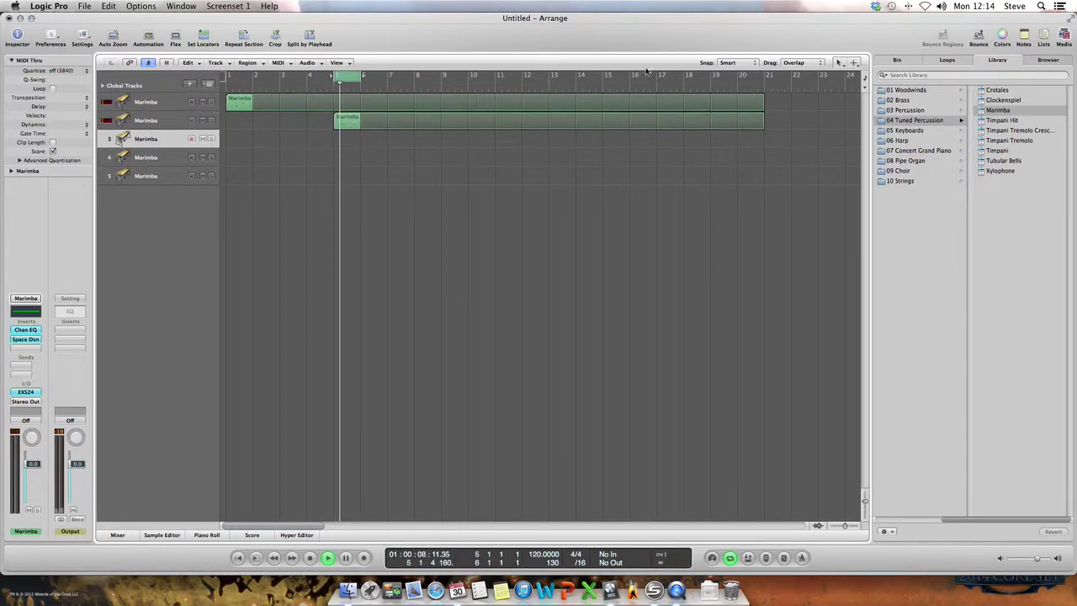
{"action": "left_click", "coordinate": [839, 67]}
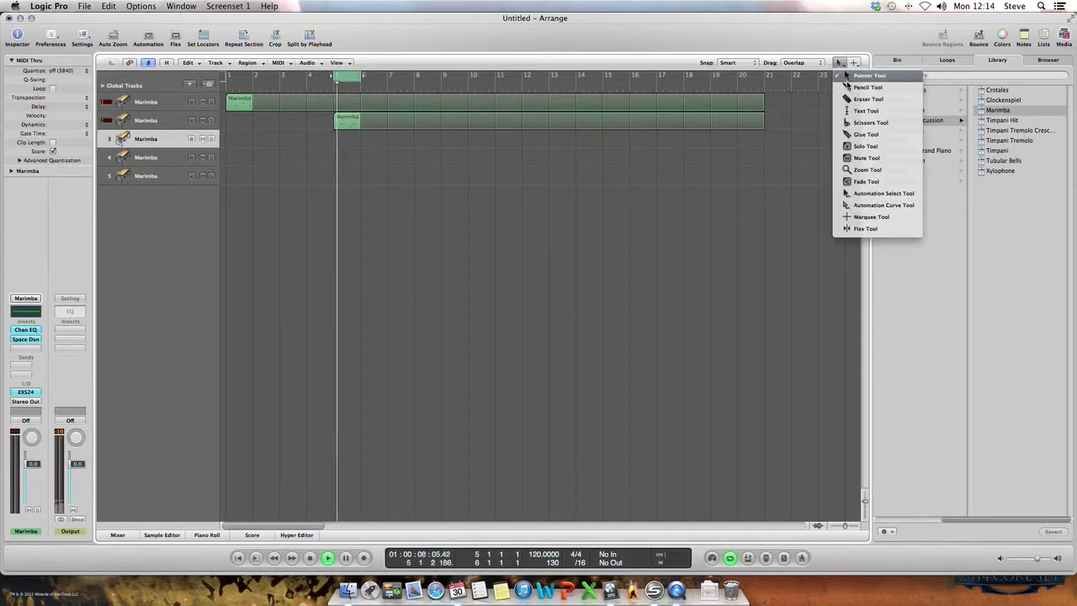
{"action": "left_click", "coordinate": [849, 85]}
{"action": "left_click", "coordinate": [449, 140]}
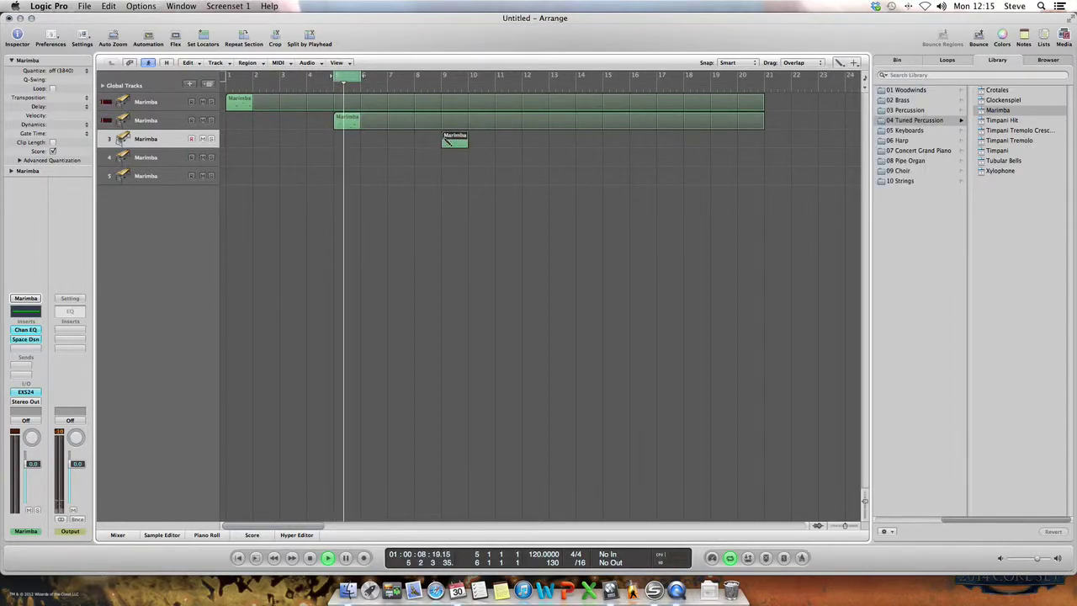
Move the cycle range to bar 9 and open the track 3 region in the Piano Roll.
{"action": "left_click_drag", "start_coordinate": [342, 75], "coordinate": [451, 88]}
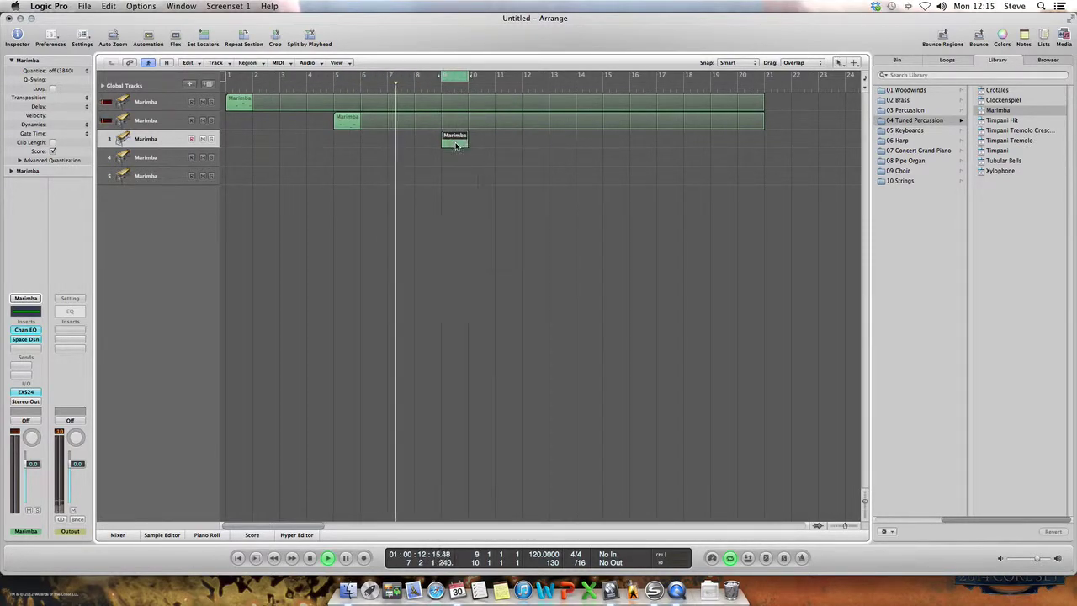
{"action": "left_click", "coordinate": [177, 7]}
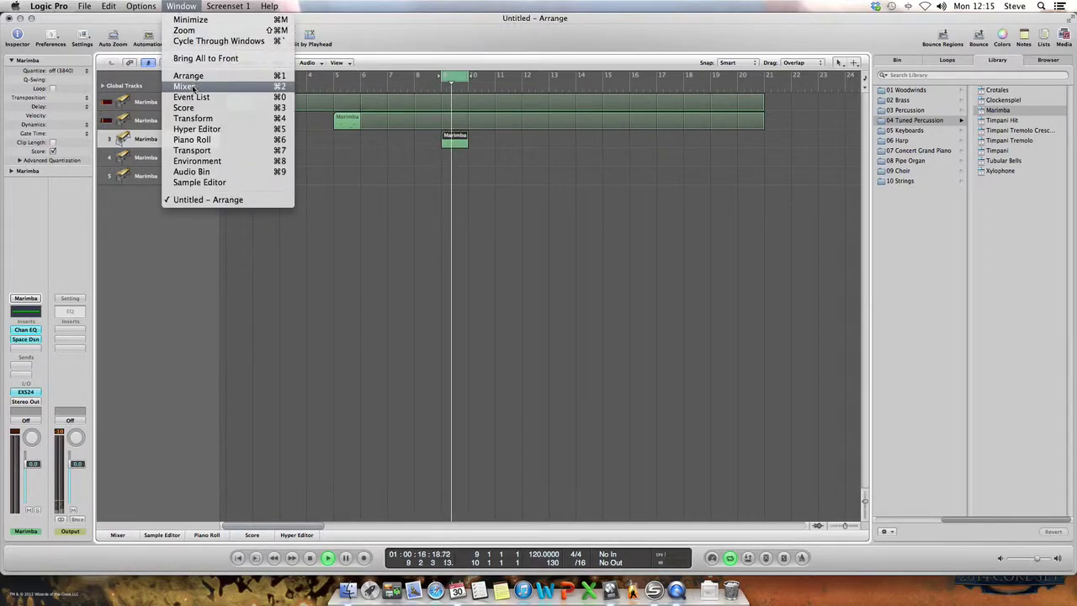
{"action": "left_click", "coordinate": [202, 141]}
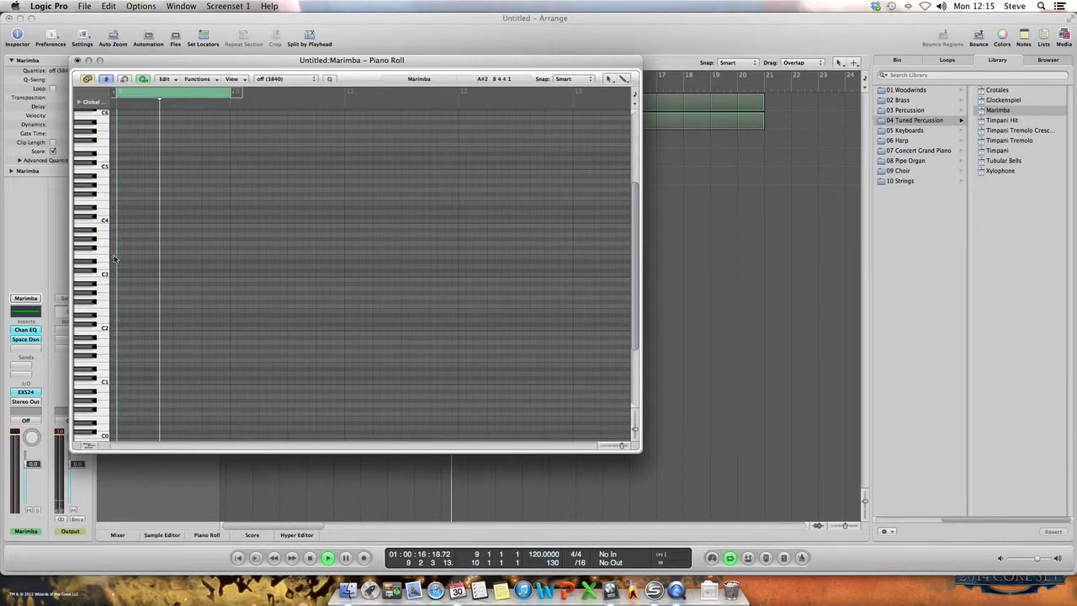
Draw C4, B3 and A3 notes at positions 9 1 3, 9 2 1 and 9 2 3 with the Pencil Tool.
{"action": "left_click", "coordinate": [608, 80]}
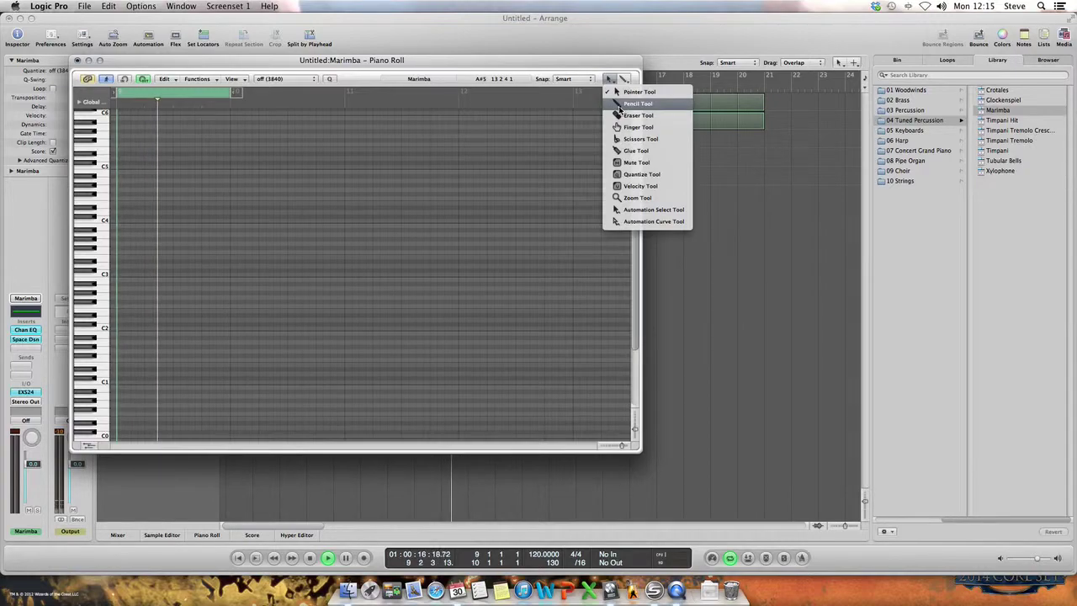
{"action": "left_click", "coordinate": [626, 103]}
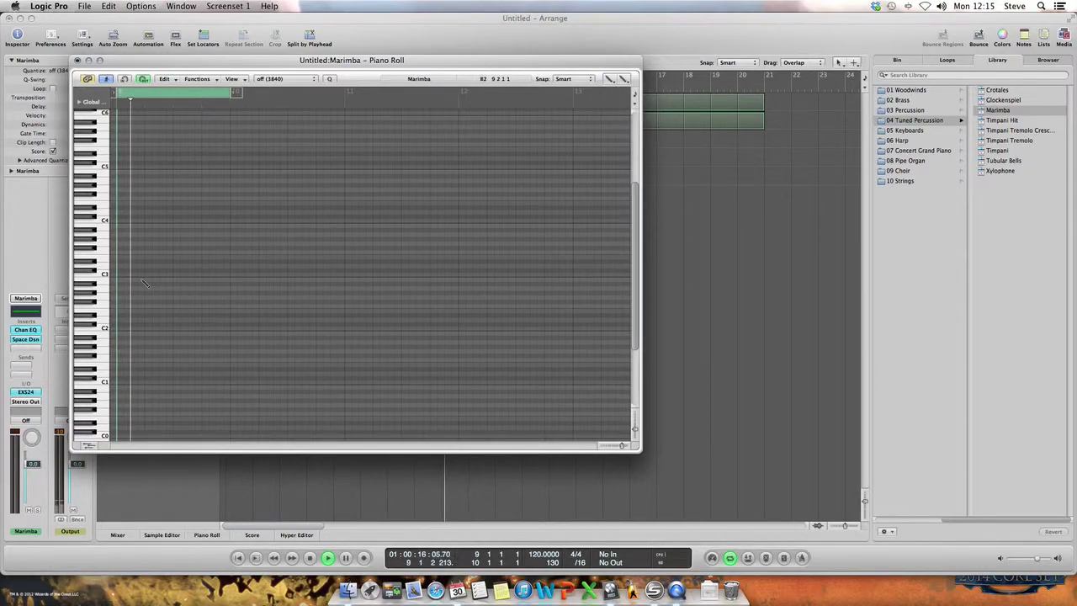
{"action": "left_click", "coordinate": [133, 222]}
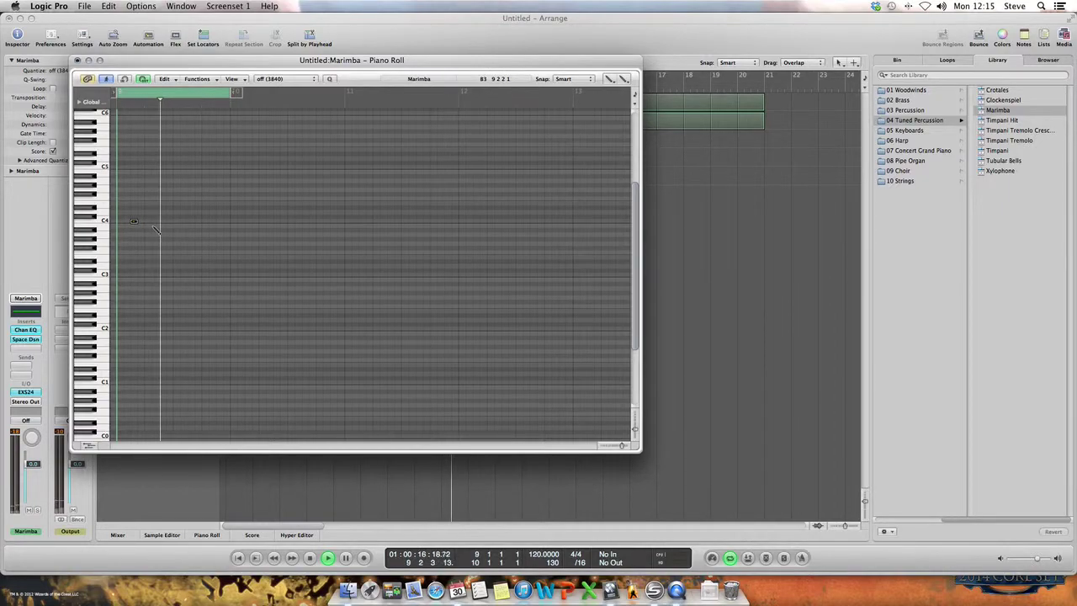
{"action": "left_click", "coordinate": [162, 235]}
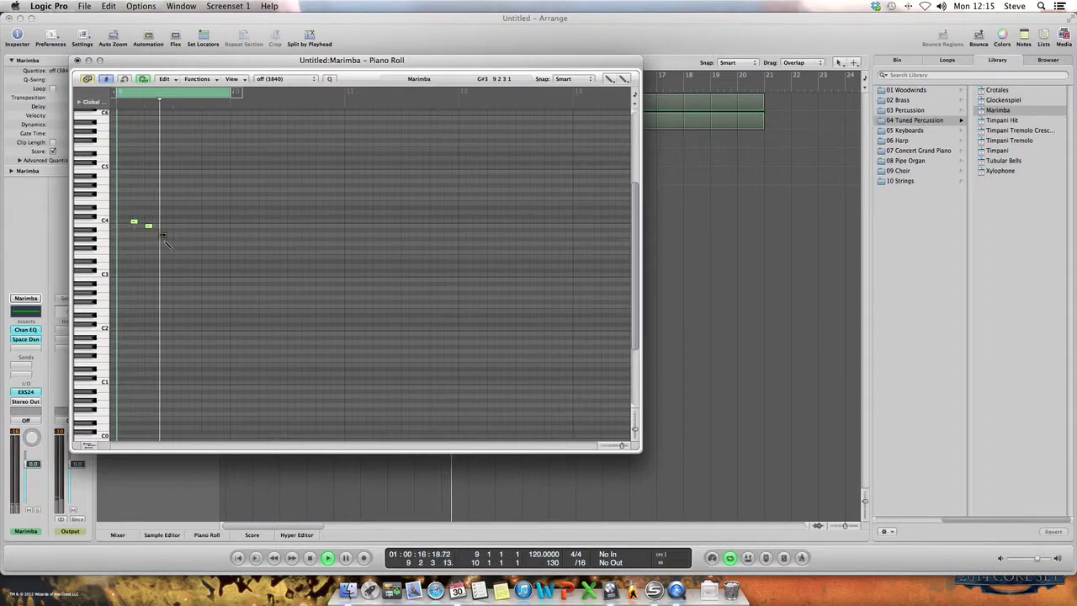
{"action": "left_click_drag", "start_coordinate": [162, 234], "coordinate": [162, 244]}
{"action": "left_click_drag", "start_coordinate": [162, 244], "coordinate": [163, 234]}
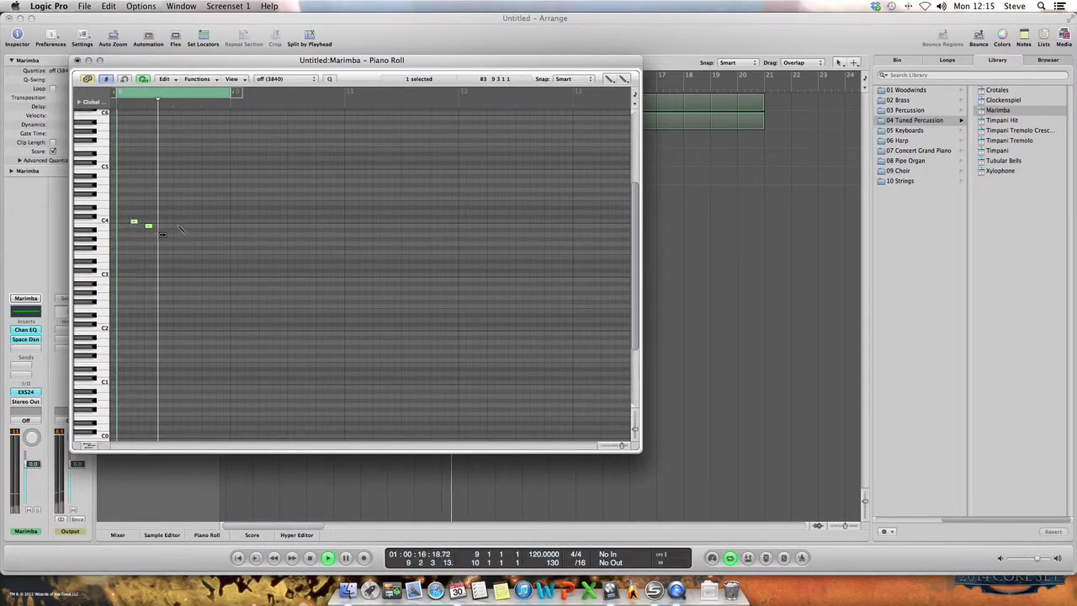
Add a D4 note on beat 3 and an E4 note on beat 4 of bar 9.
{"action": "left_click", "coordinate": [177, 212]}
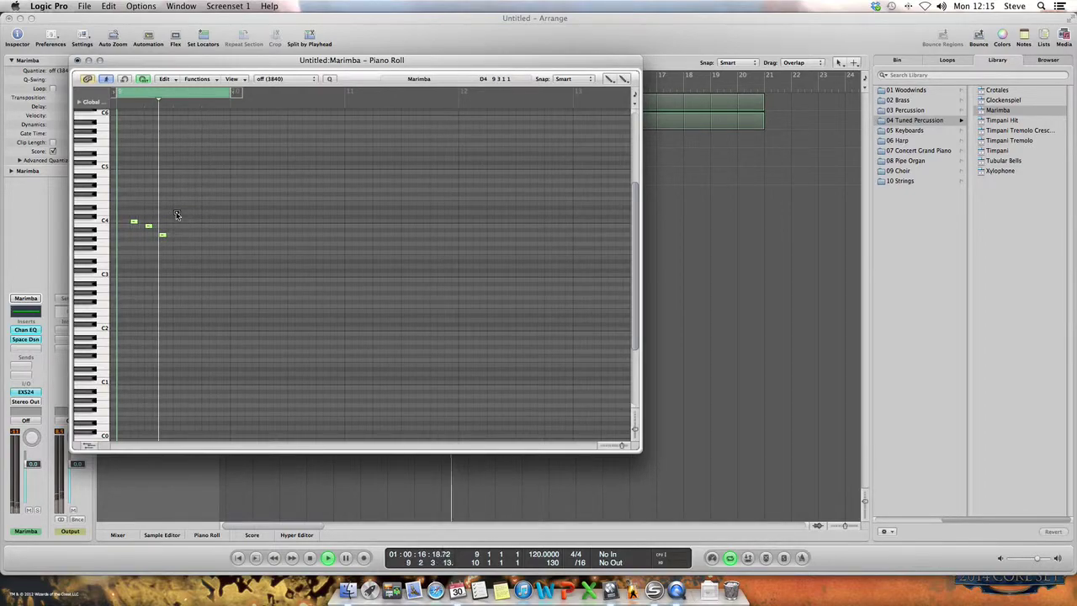
{"action": "left_click_drag", "start_coordinate": [176, 215], "coordinate": [191, 213]}
{"action": "left_click", "coordinate": [193, 212]}
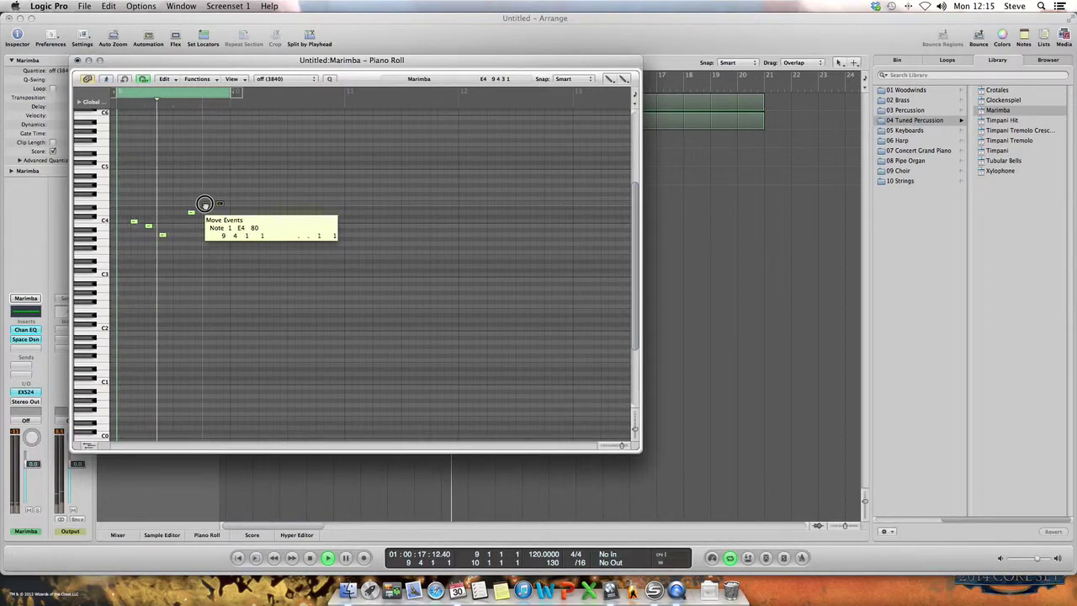
{"action": "left_click_drag", "start_coordinate": [192, 212], "coordinate": [177, 214]}
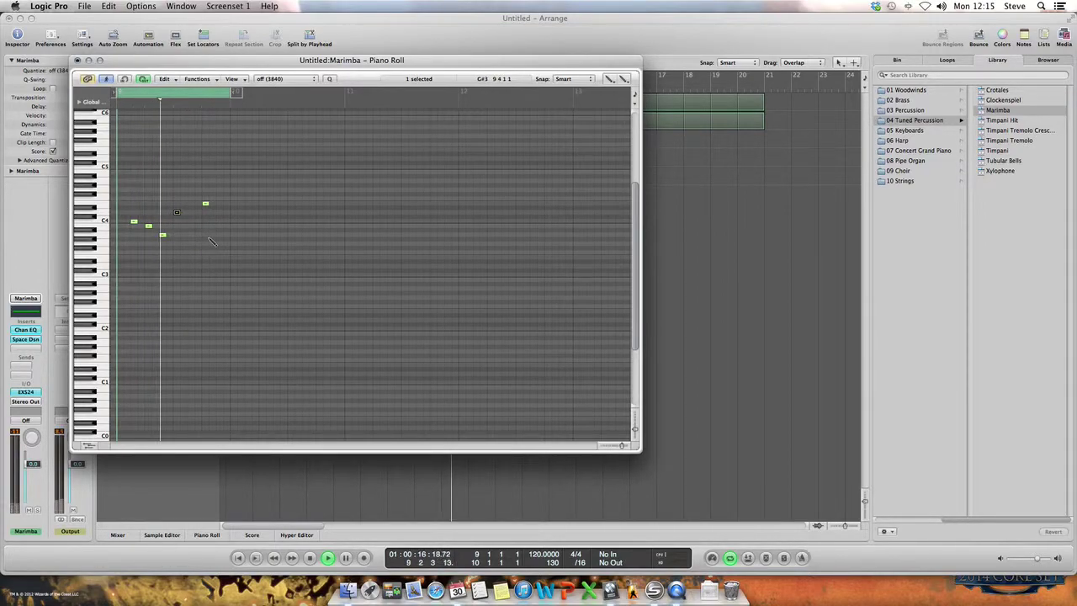
Close the Piano Roll, loop the track 3 region up to bar 21, and move the cycle range to bar 13.
{"action": "left_click", "coordinate": [77, 60]}
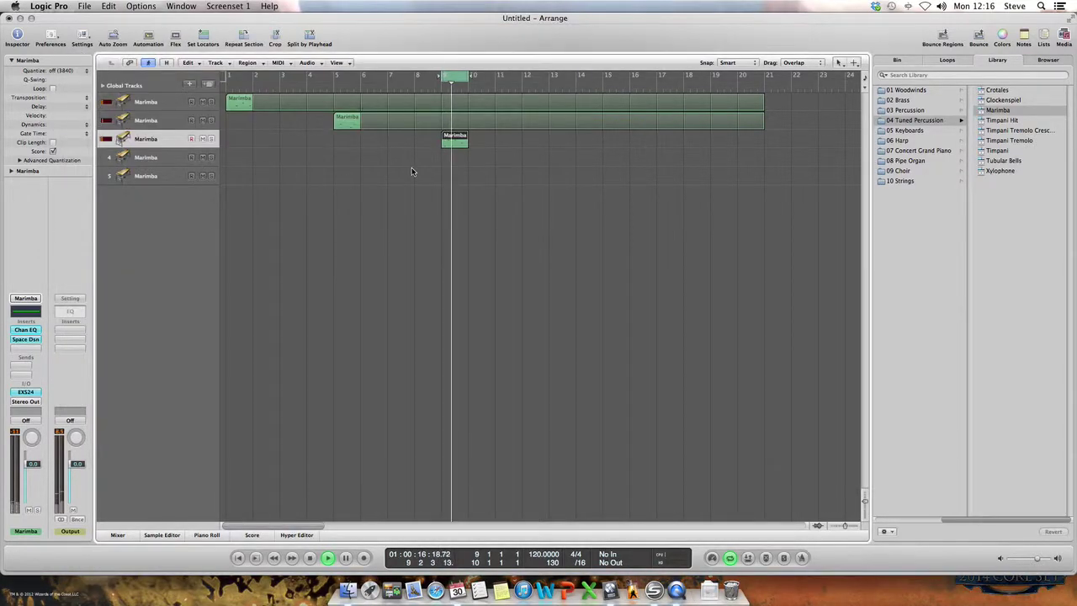
{"action": "left_click_drag", "start_coordinate": [467, 140], "coordinate": [759, 140]}
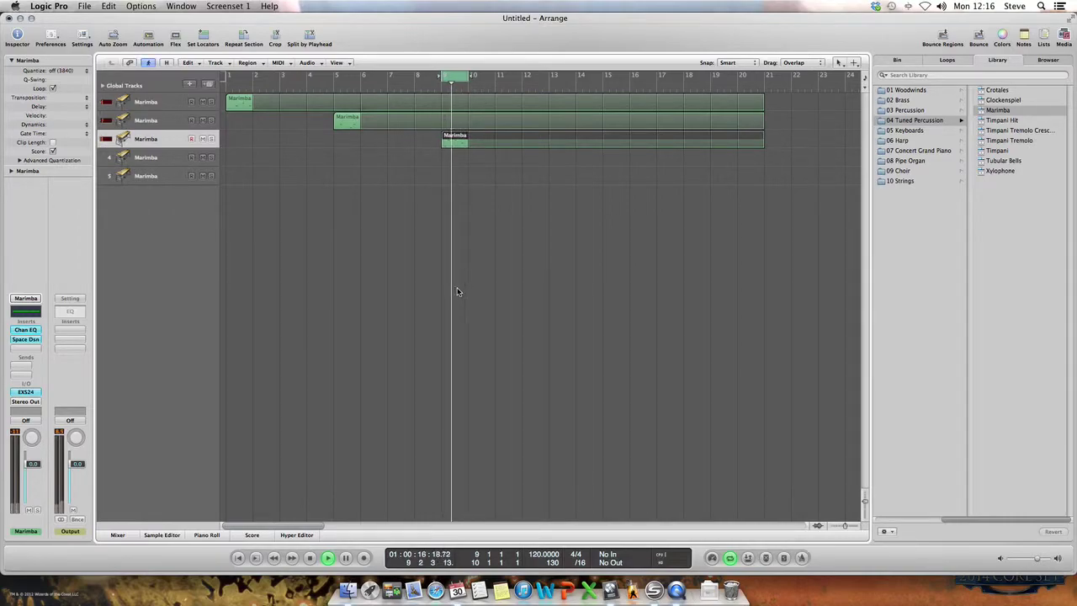
{"action": "left_click_drag", "start_coordinate": [453, 77], "coordinate": [561, 79]}
Draw an empty one-bar region at bar 13 of track 4 with the Pencil Tool and open it in the Piano Roll.
{"action": "left_click", "coordinate": [178, 159]}
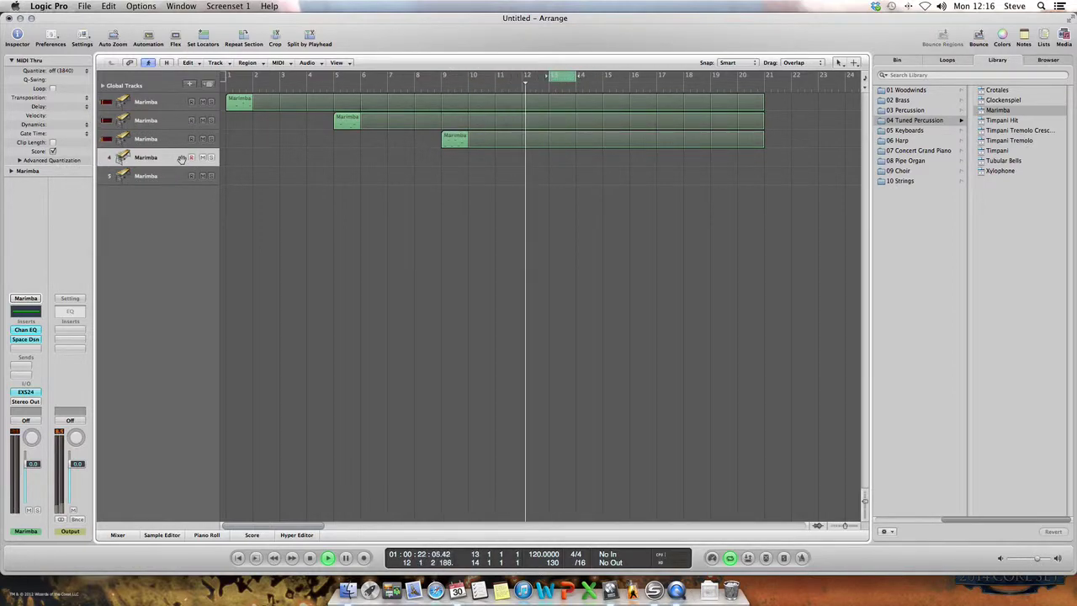
{"action": "left_click", "coordinate": [840, 63]}
{"action": "left_click", "coordinate": [859, 85]}
{"action": "left_click", "coordinate": [554, 163]}
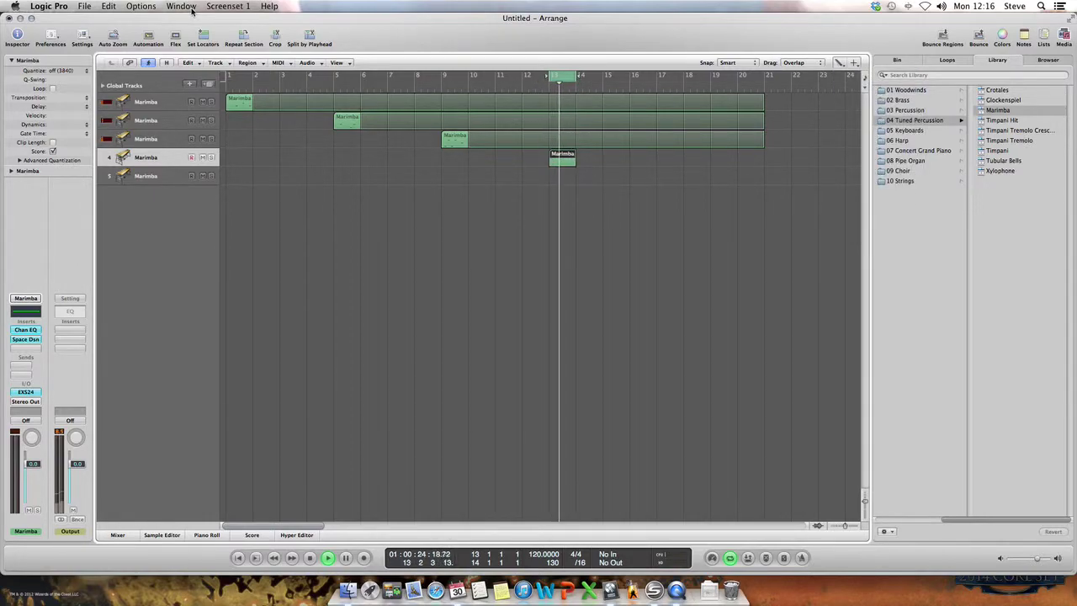
{"action": "left_click", "coordinate": [182, 7]}
{"action": "left_click", "coordinate": [200, 143]}
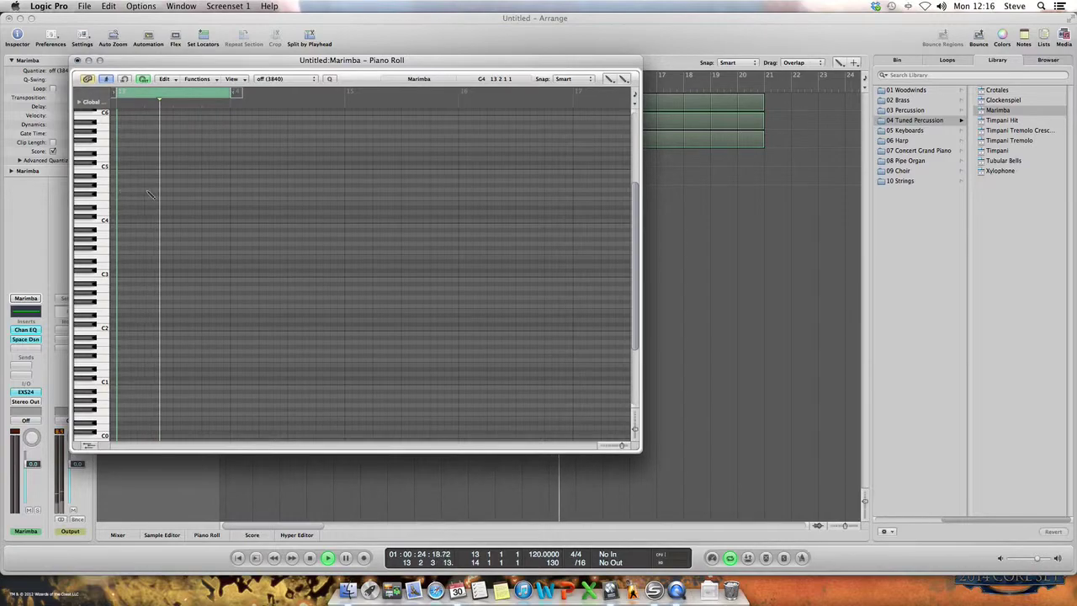
Draw four C5 notes followed by two B4 notes in a syncopated rhythm across bar 13.
{"action": "left_click", "coordinate": [120, 166]}
{"action": "left_click", "coordinate": [133, 167]}
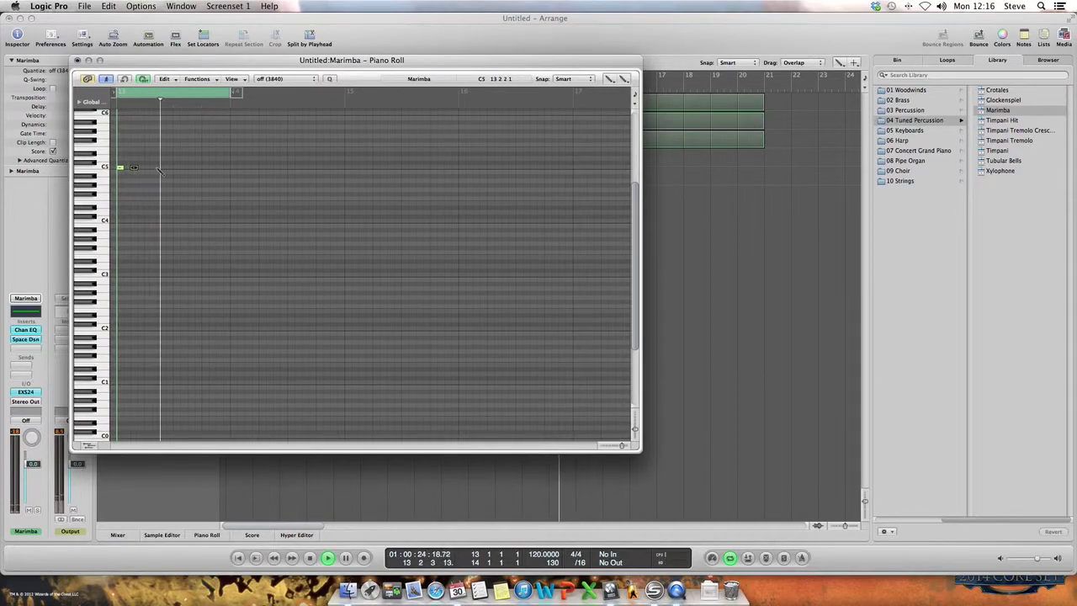
{"action": "left_click", "coordinate": [156, 167]}
{"action": "left_click", "coordinate": [176, 167]}
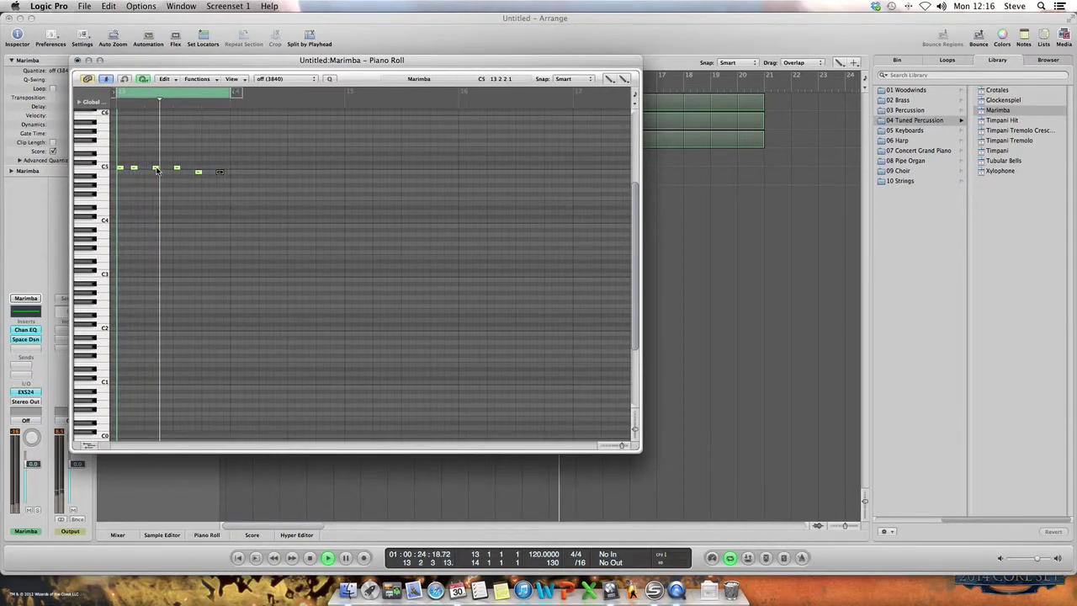
Raise the third, fourth and fifth notes of the bar 13 pattern to E5, D5 and C5.
{"action": "left_click_drag", "start_coordinate": [155, 170], "coordinate": [155, 149]}
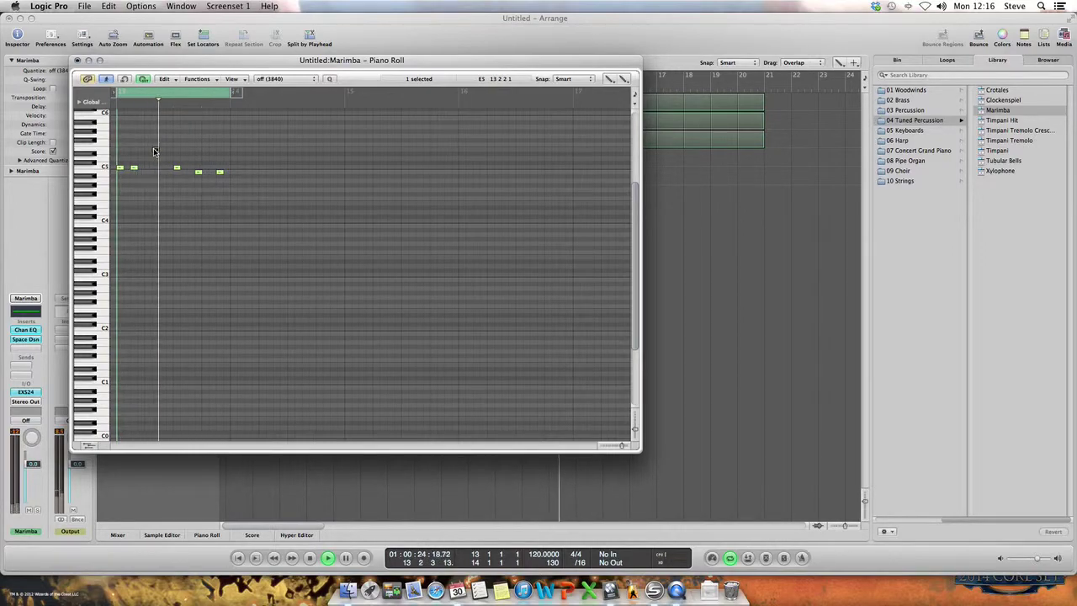
{"action": "left_click", "coordinate": [177, 169]}
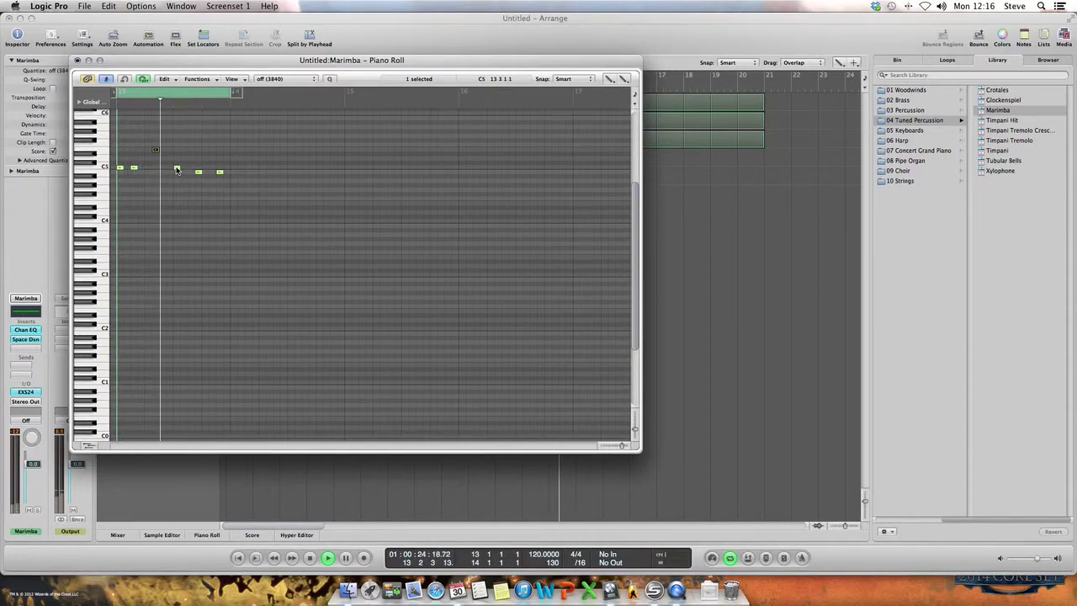
{"action": "left_click_drag", "start_coordinate": [177, 170], "coordinate": [178, 159]}
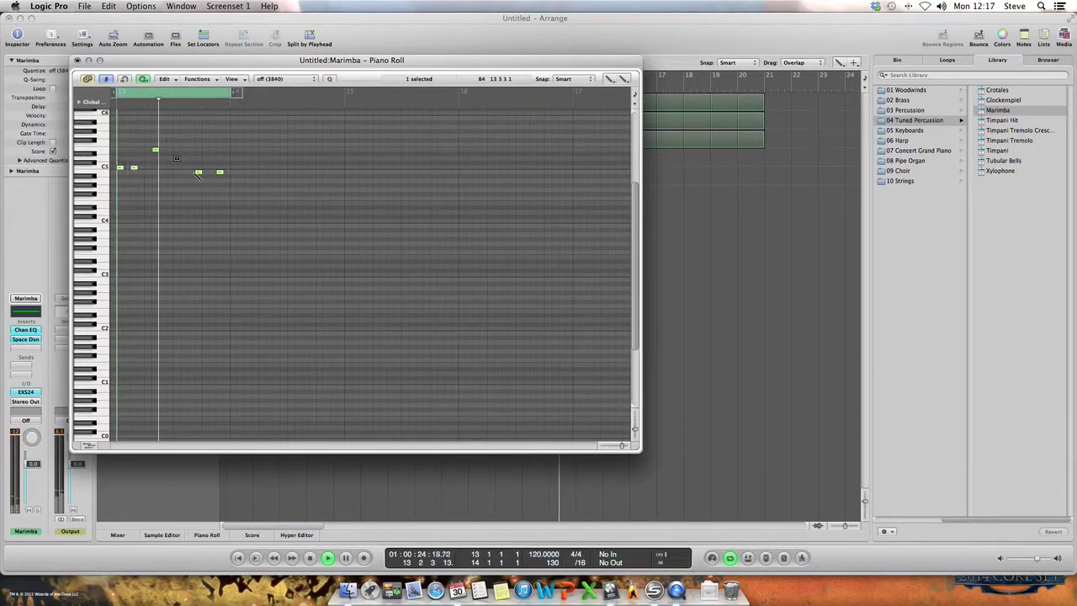
{"action": "left_click_drag", "start_coordinate": [198, 172], "coordinate": [199, 167]}
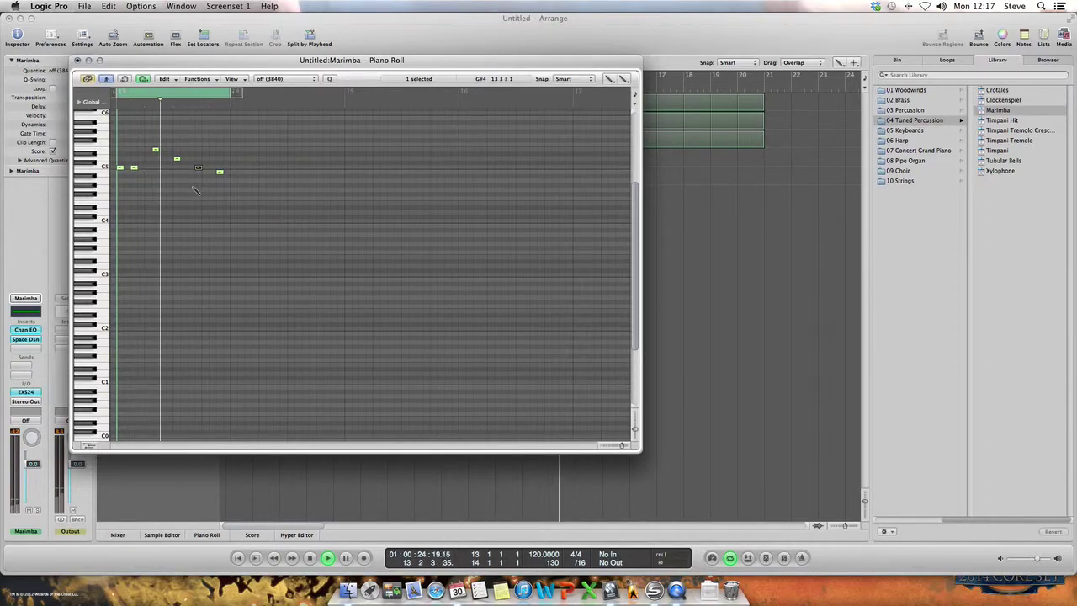
Close the Piano Roll and loop the track 4 region up to bar 21.
{"action": "left_click", "coordinate": [76, 60]}
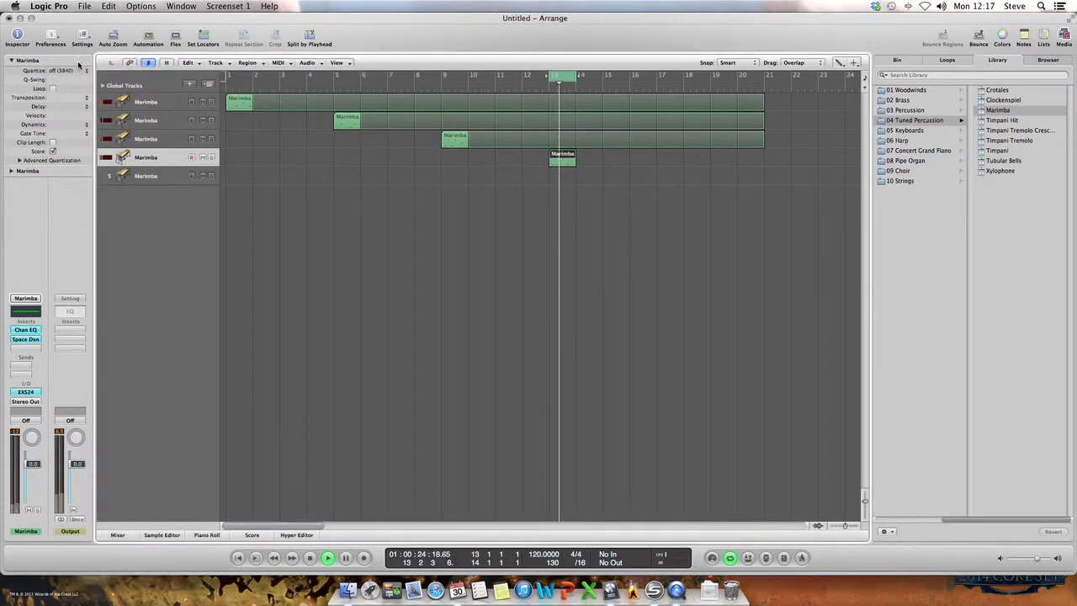
{"action": "left_click_drag", "start_coordinate": [577, 155], "coordinate": [769, 162]}
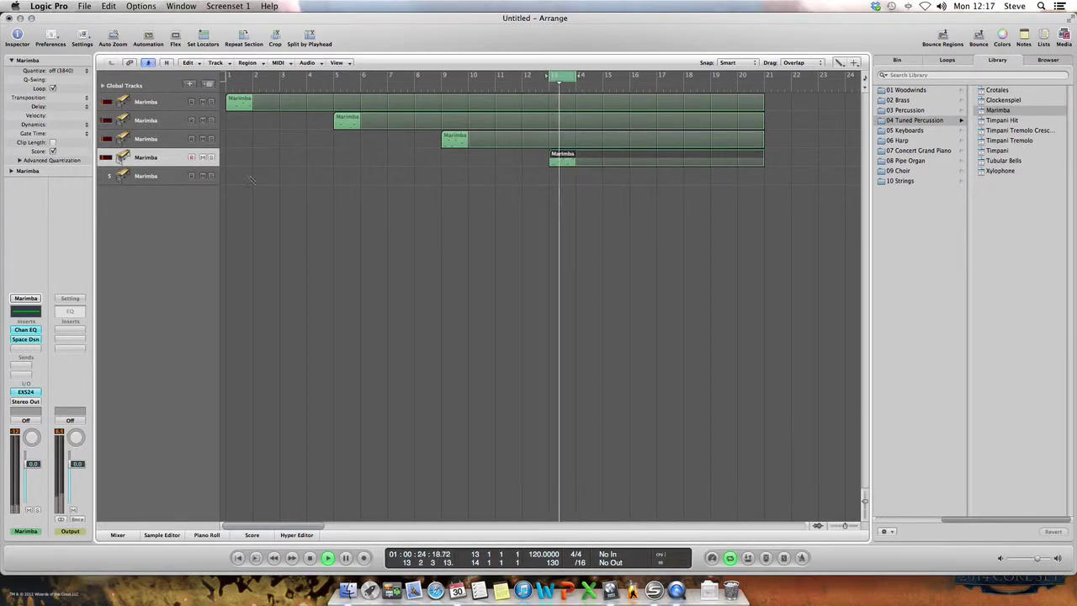
Move the cycle region to bar 17, draw an empty one-bar region there on track 5, and open it in the Piano Roll.
{"action": "left_click", "coordinate": [158, 177]}
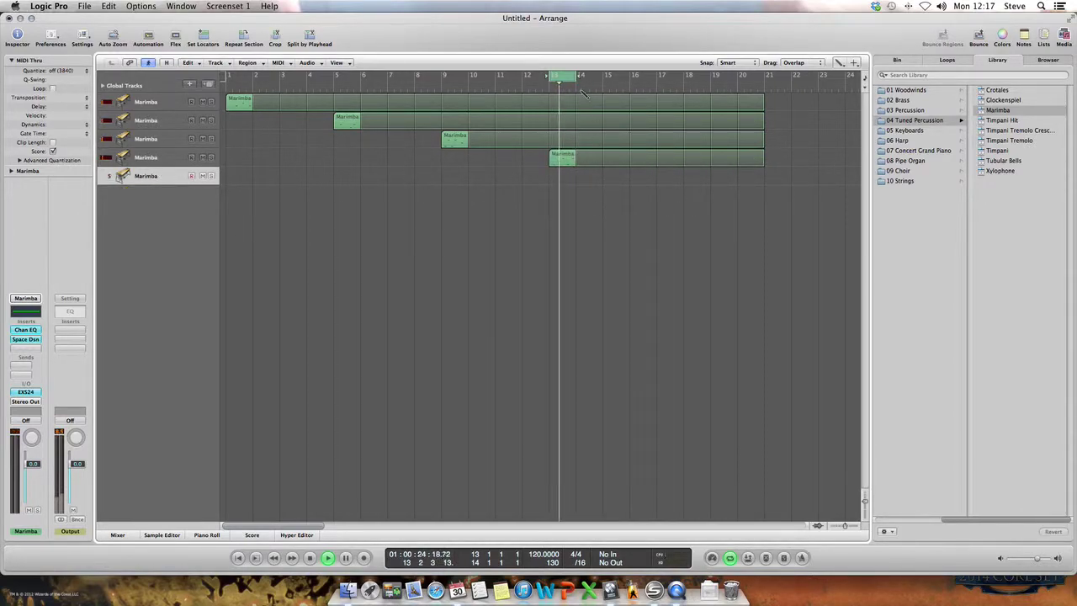
{"action": "left_click_drag", "start_coordinate": [562, 77], "coordinate": [669, 83]}
{"action": "left_click", "coordinate": [840, 64]}
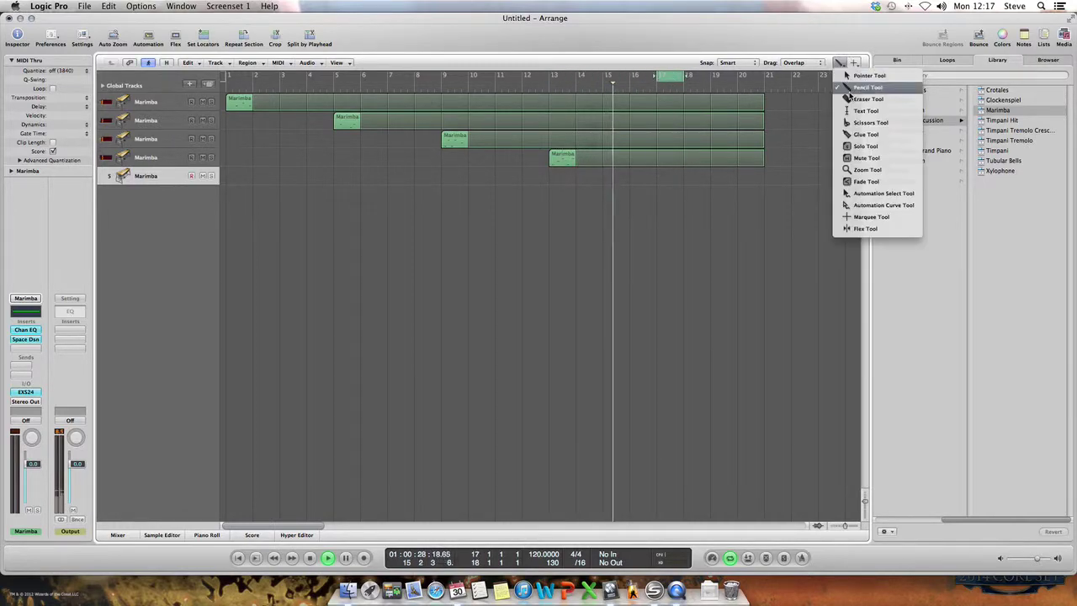
{"action": "left_click", "coordinate": [851, 83]}
{"action": "left_click", "coordinate": [671, 178]}
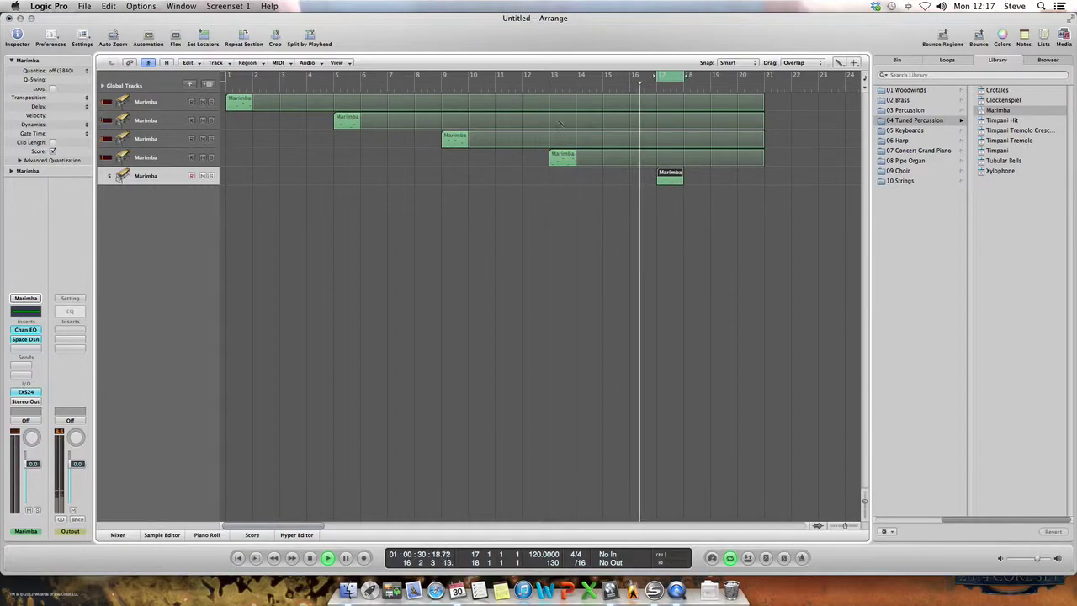
{"action": "left_click", "coordinate": [180, 7]}
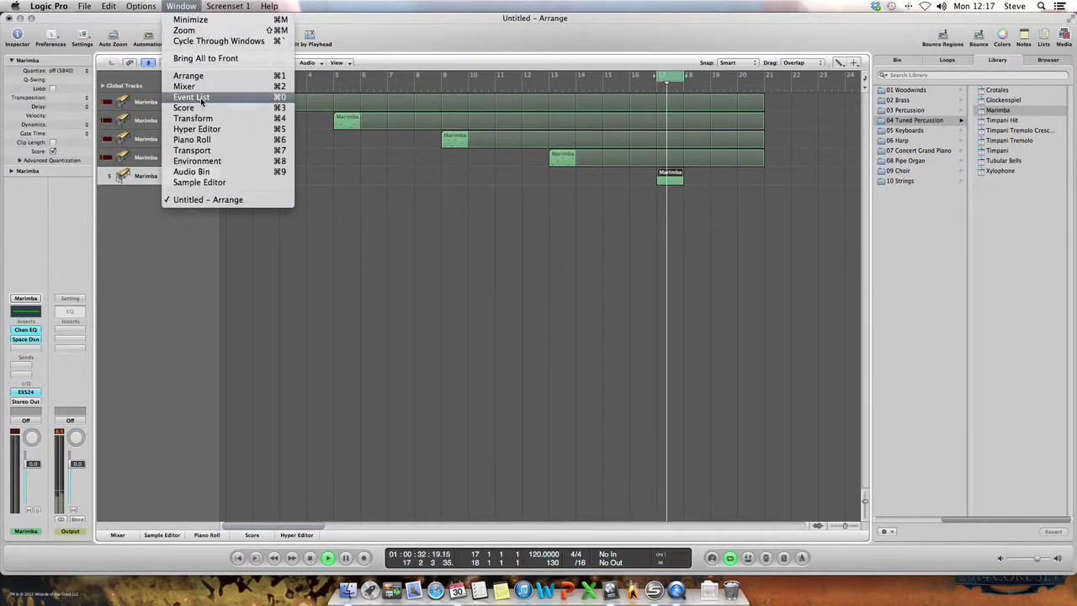
{"action": "left_click", "coordinate": [193, 139]}
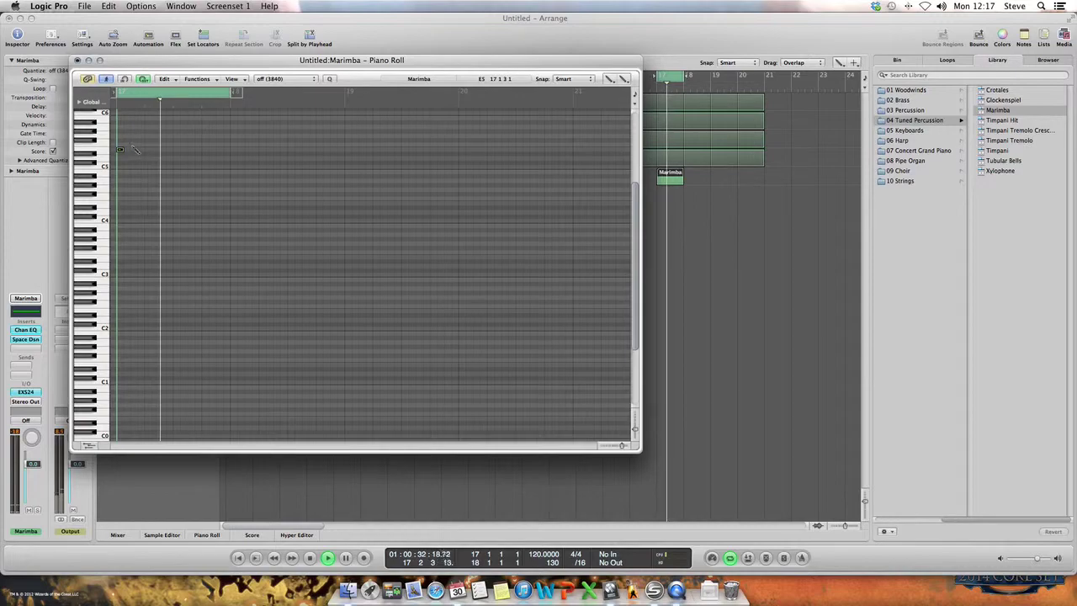
Draw eight evenly spaced eighth-step notes across bar 17: E5, G5, A5, B5, C6, A5, B5 and G5.
{"action": "left_click", "coordinate": [121, 150]}
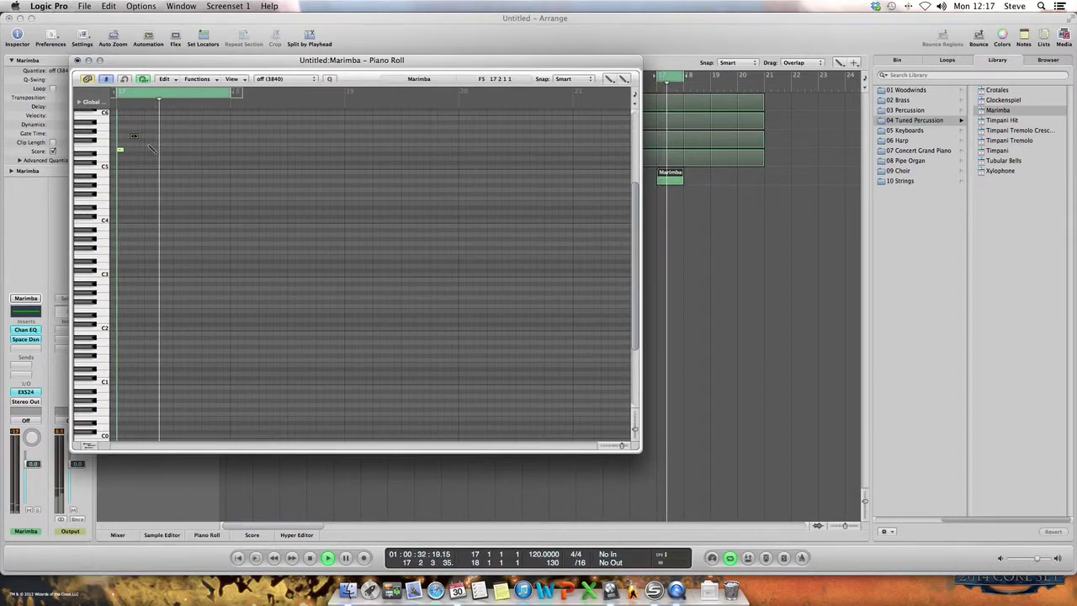
{"action": "left_click", "coordinate": [133, 135]}
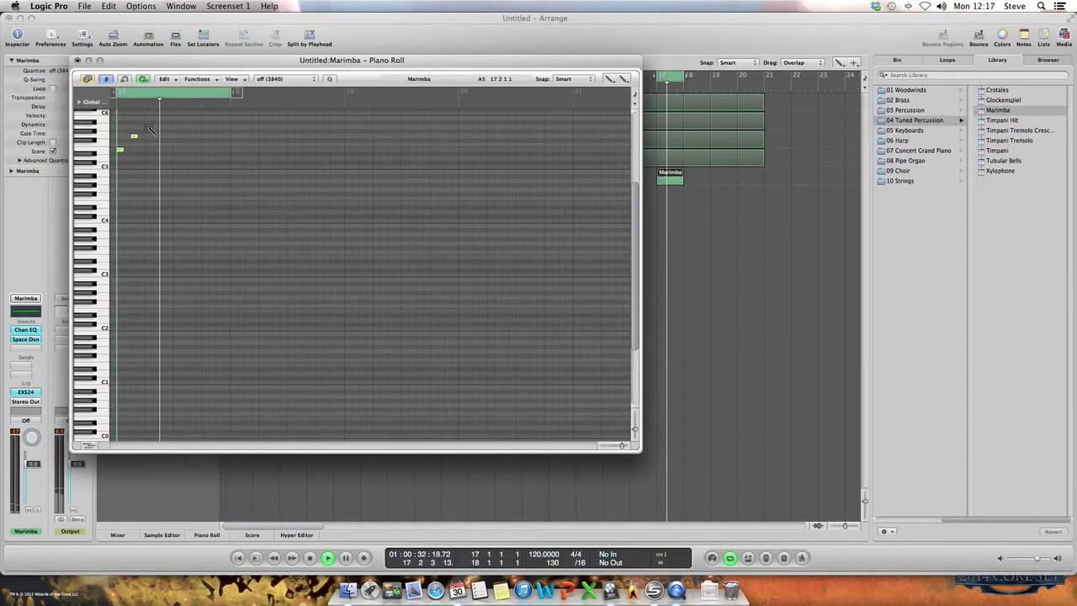
{"action": "left_click", "coordinate": [148, 127]}
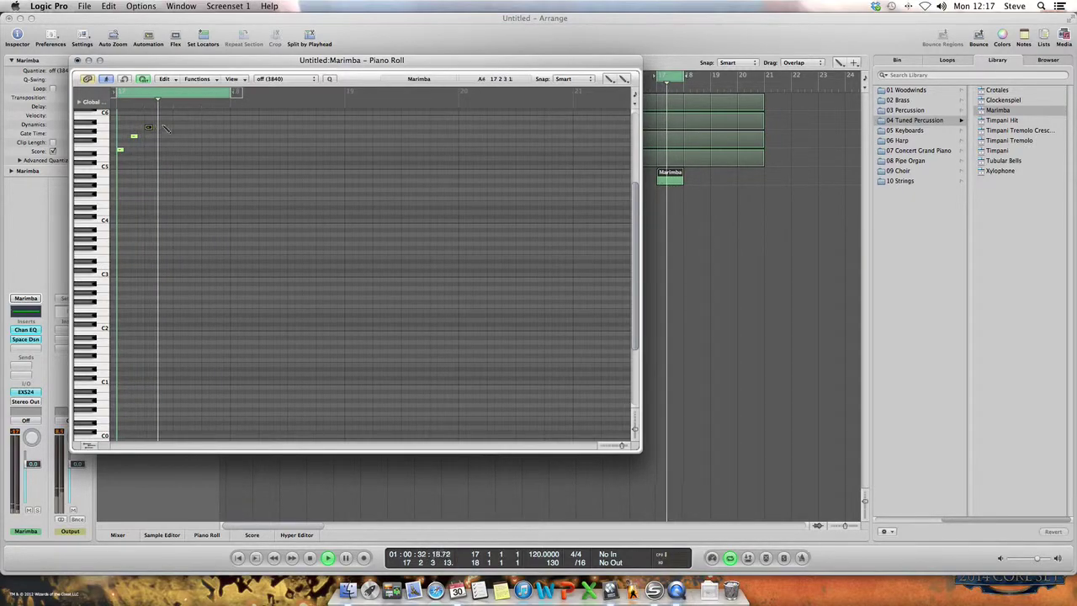
{"action": "scroll", "coordinate": [172, 183], "scroll_direction": "up", "scroll_amount": 4}
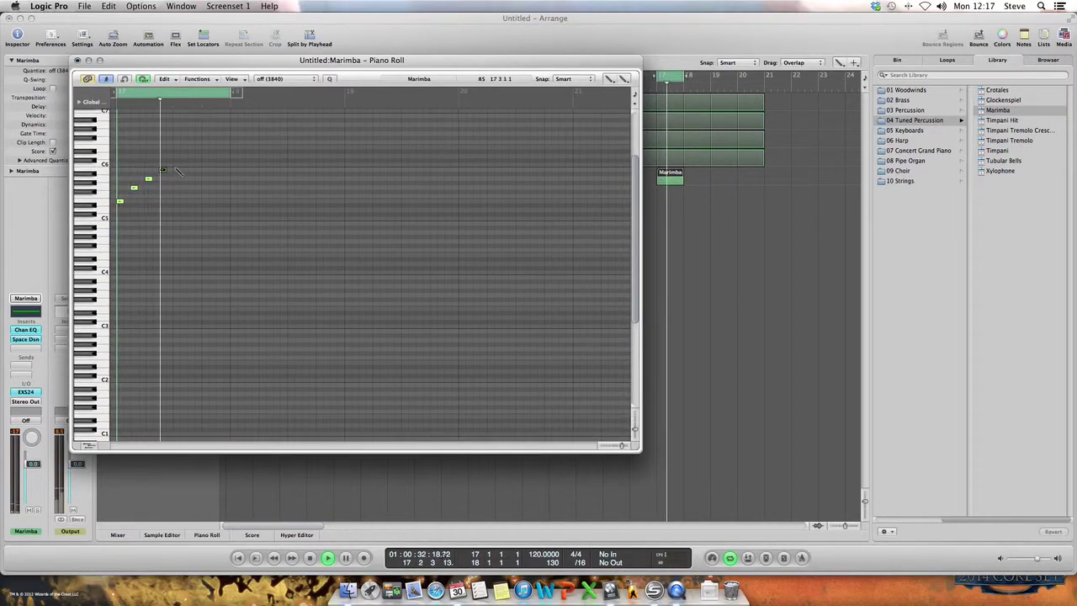
{"action": "left_click", "coordinate": [177, 166]}
{"action": "left_click", "coordinate": [191, 177]}
{"action": "left_click", "coordinate": [204, 170]}
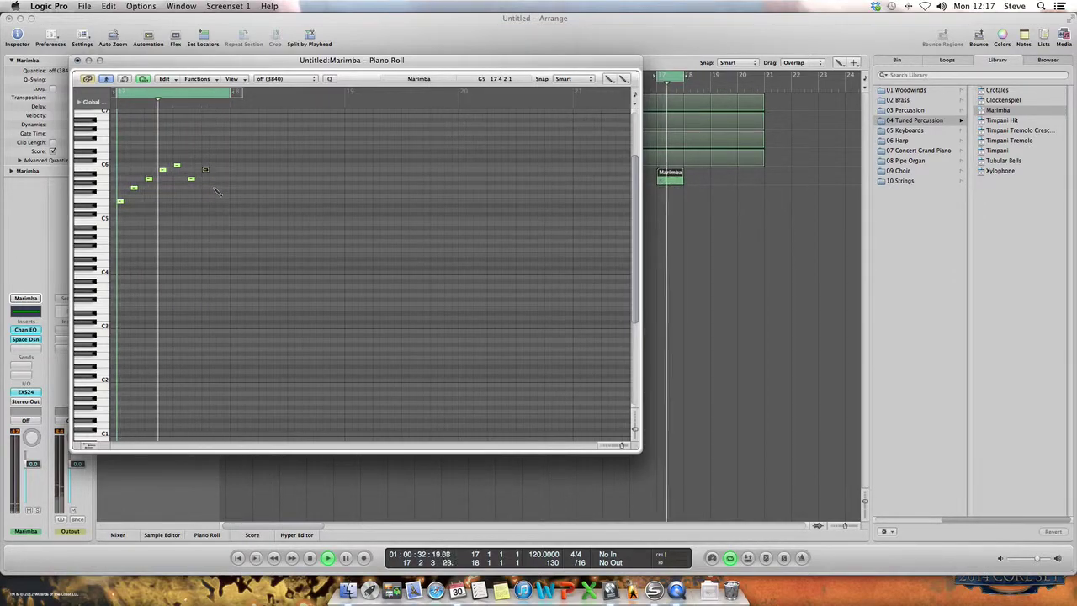
{"action": "left_click", "coordinate": [218, 188]}
Close the Piano Roll and loop the track 5 region up to bar 21.
{"action": "left_click", "coordinate": [78, 62]}
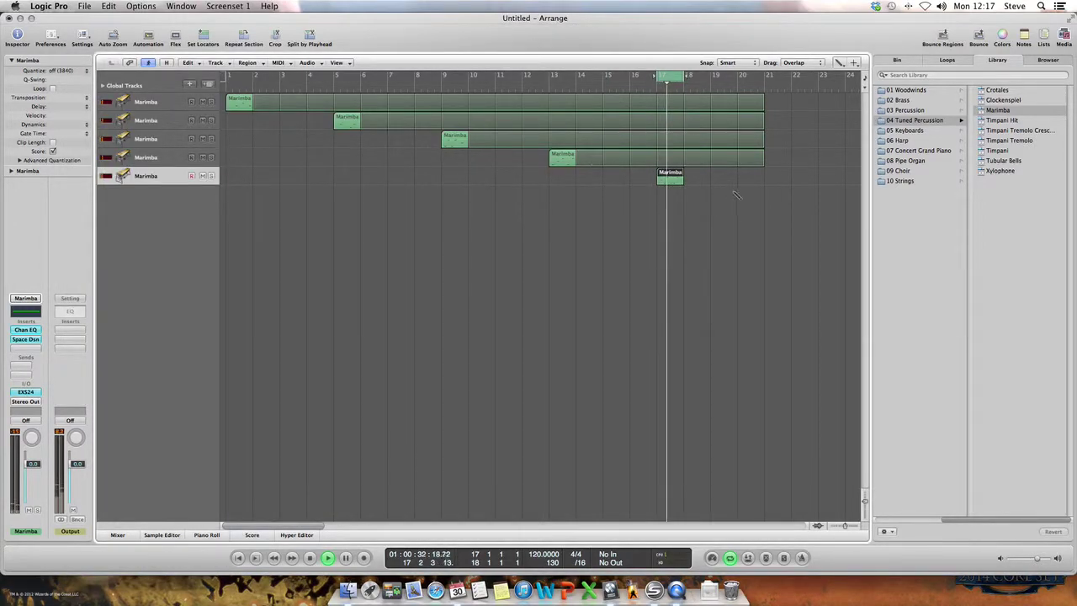
{"action": "left_click_drag", "start_coordinate": [686, 174], "coordinate": [761, 181]}
Stop playback, turn off cycle mode, and play the whole five-track arrangement from bar 1.
{"action": "key", "text": "space"}
{"action": "left_click", "coordinate": [673, 78]}
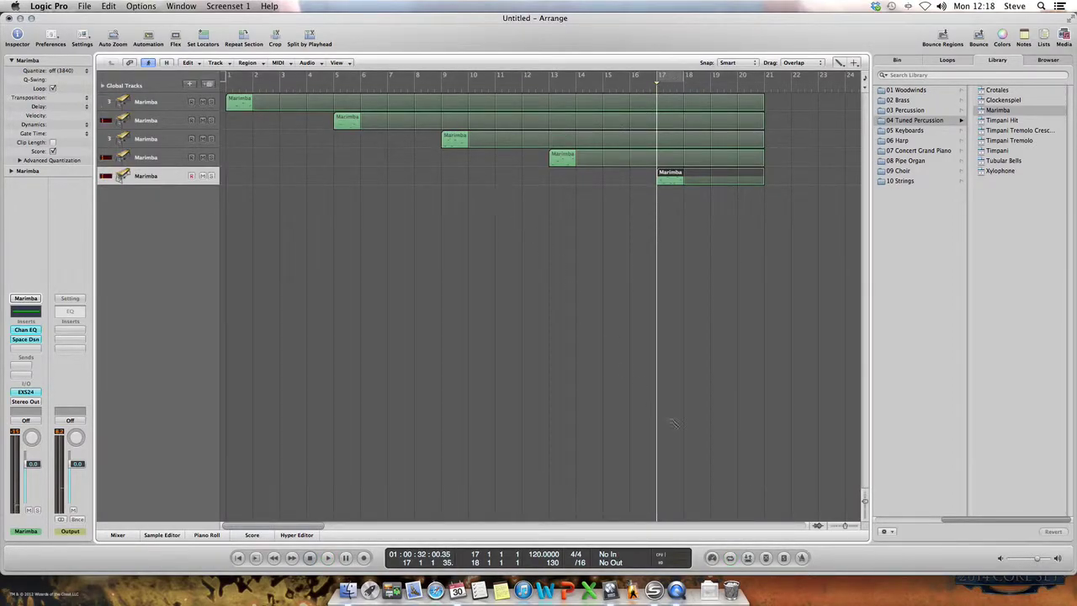
{"action": "left_click_drag", "start_coordinate": [845, 528], "coordinate": [844, 528]}
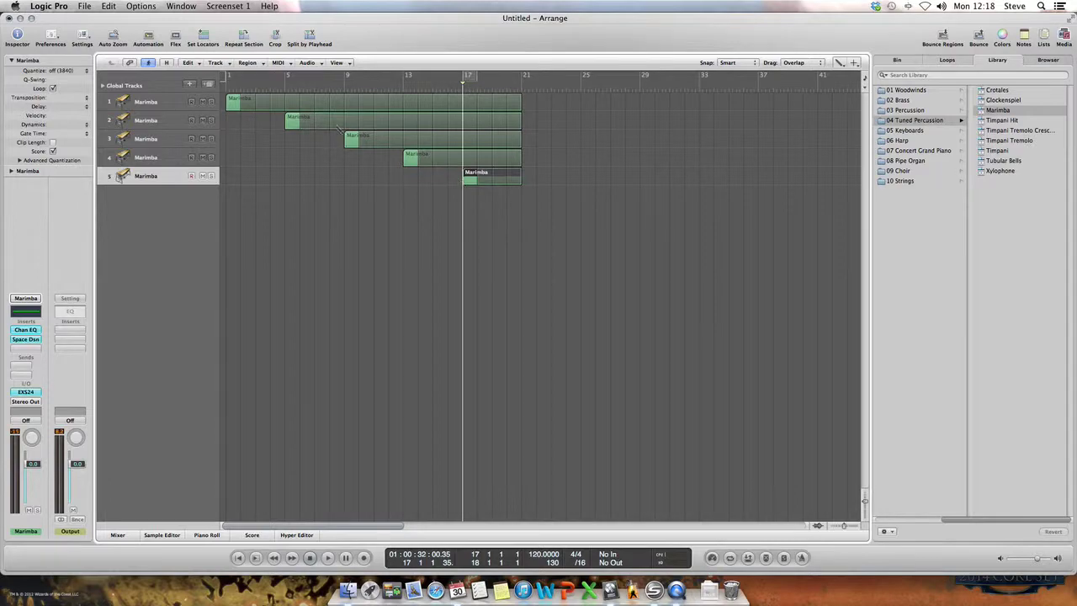
{"action": "key", "text": "Return"}
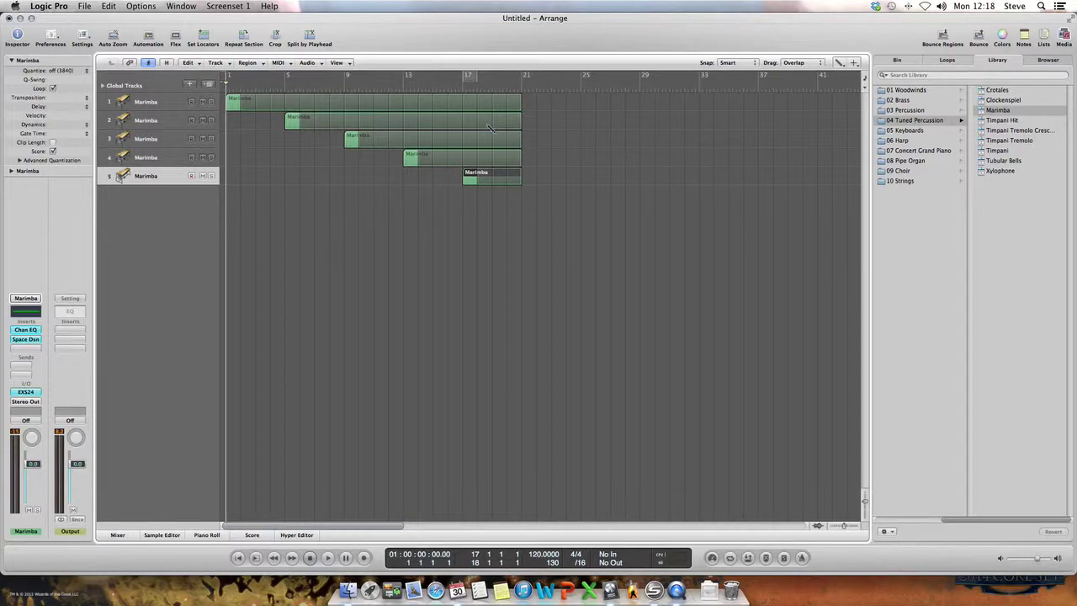
{"action": "key", "text": "space"}
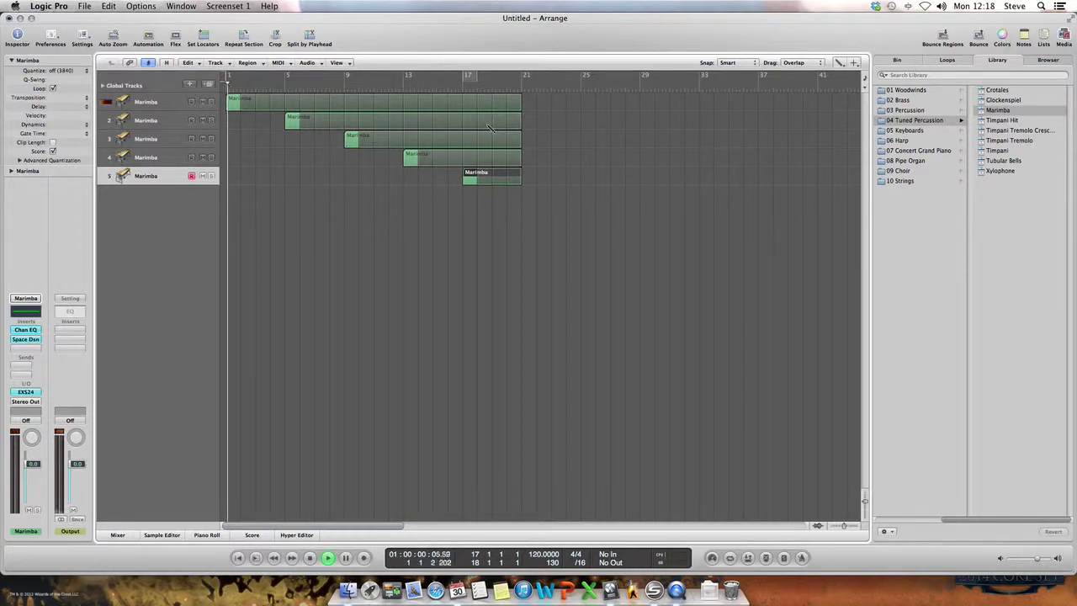